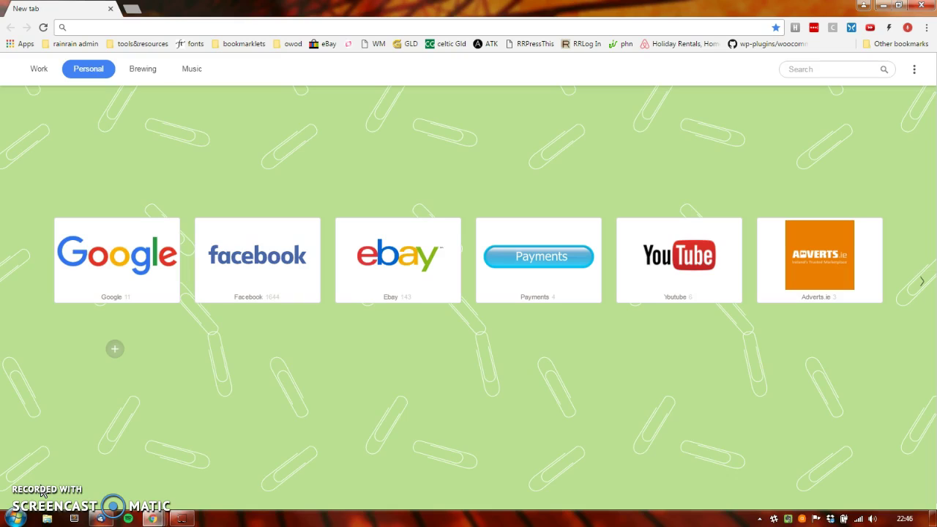
# Load fotojet.com in the browser and open its online photo editor through Edit a Photo.
pyautogui.write('fo')
pyautogui.press('Return')
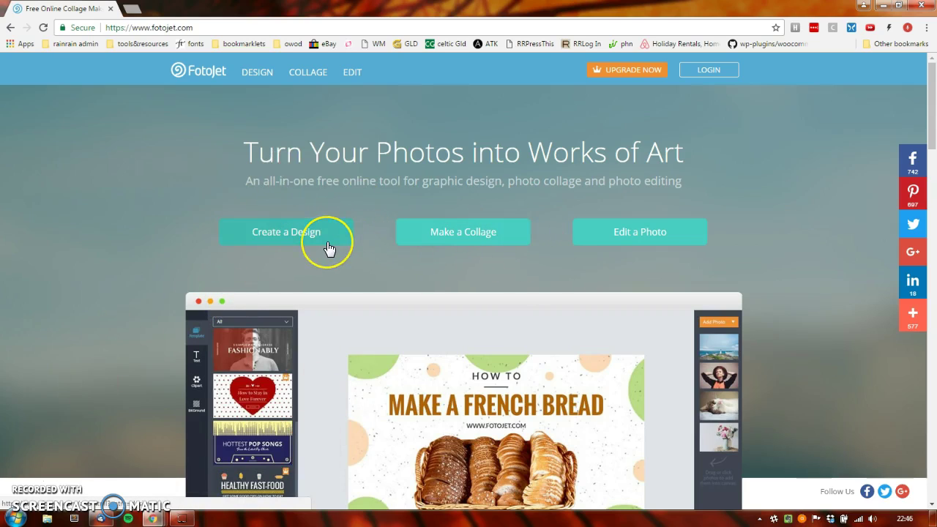
pyautogui.scroll(-1, 298, 306)
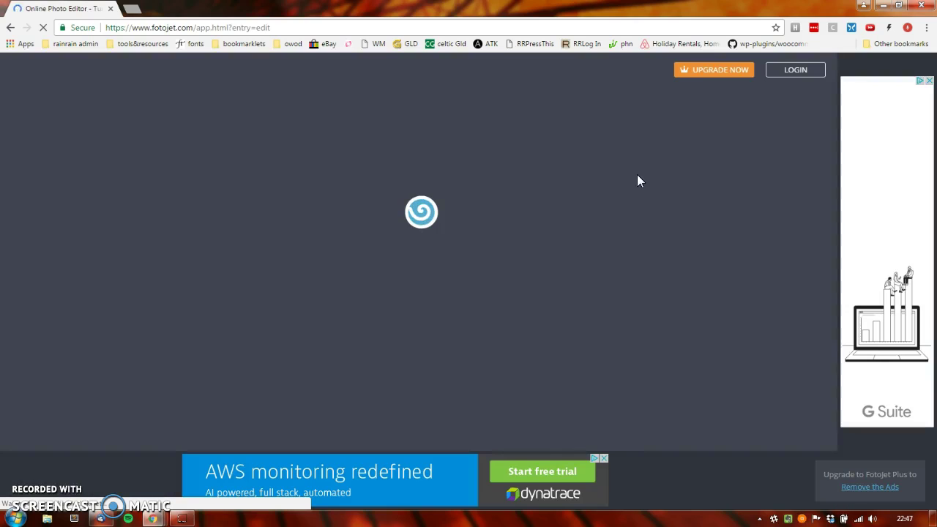
# Once the editor's empty canvas loads, show the Open menu's Computer and Facebook choices.
pyautogui.click(748, 132)
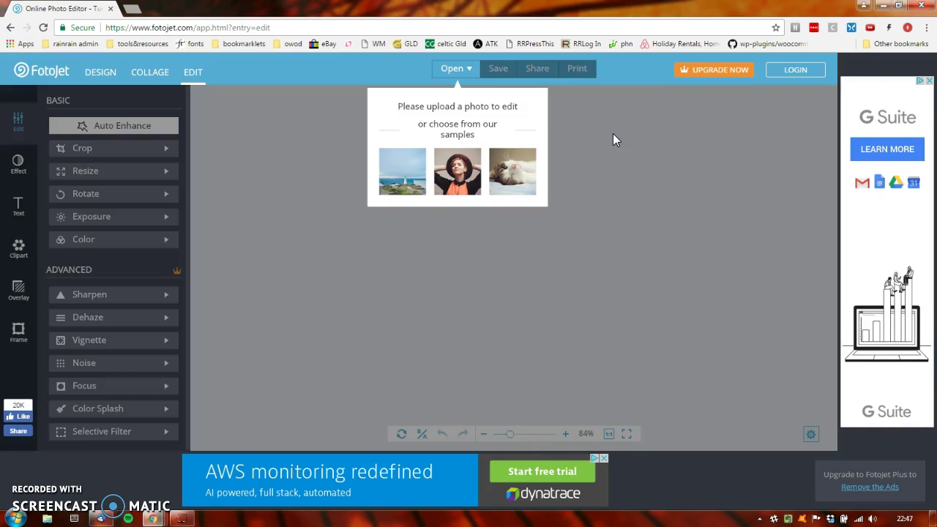
pyautogui.click(460, 73)
# Open Giant's_Causeway.JPG from the Desktop and show its 3200 × 2120 resize values.
pyautogui.click(457, 71)
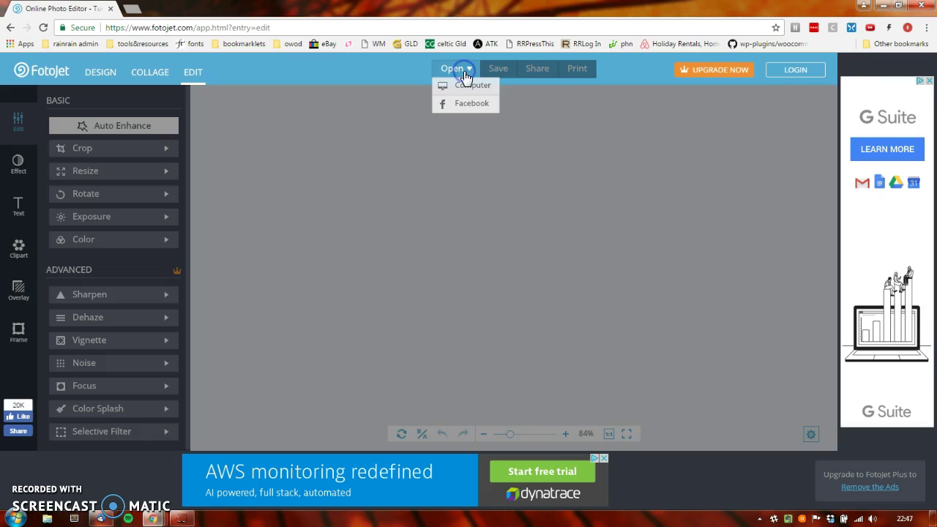
pyautogui.click(464, 88)
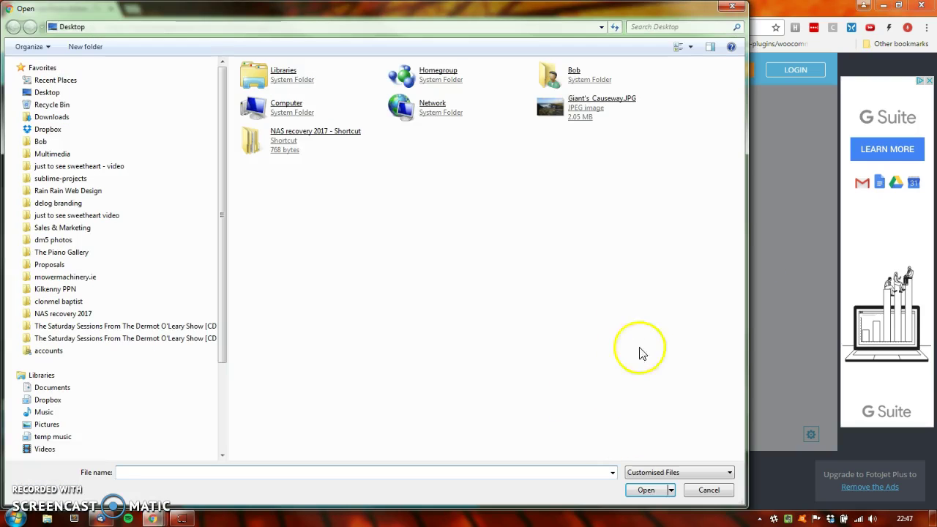
pyautogui.doubleClick(576, 125)
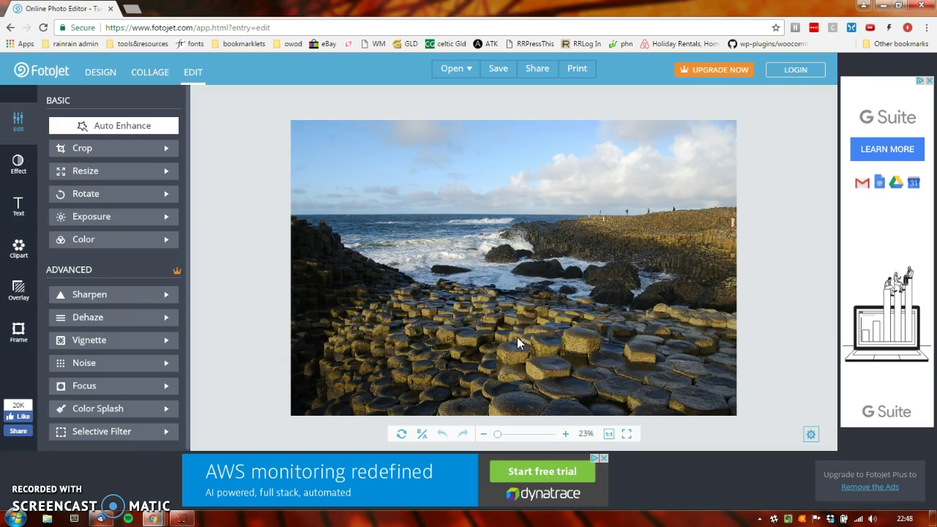
pyautogui.click(165, 173)
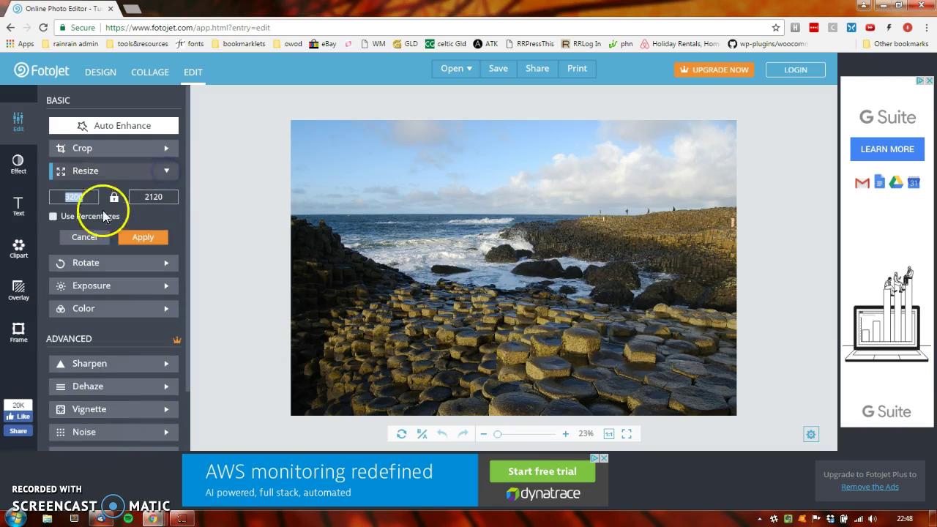
pyautogui.doubleClick(77, 198)
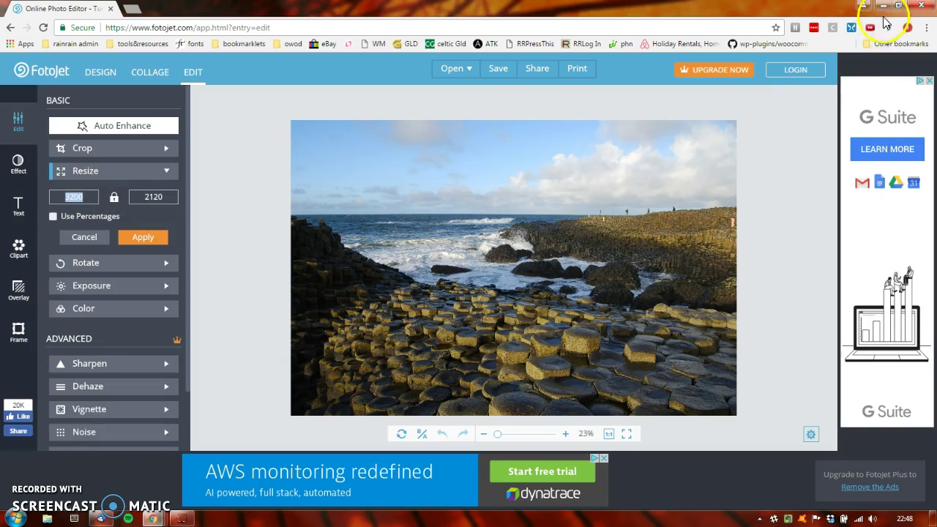
# Check Giant's_Causeway.JPG's file Properties, confirming 3840 × 2543 pixels in Details, then close them.
pyautogui.click(885, 11)
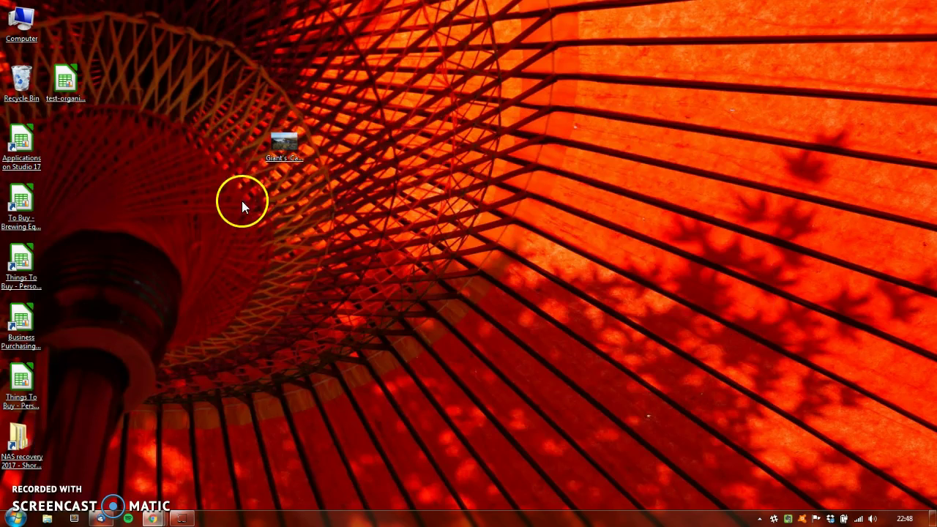
pyautogui.rightClick(275, 152)
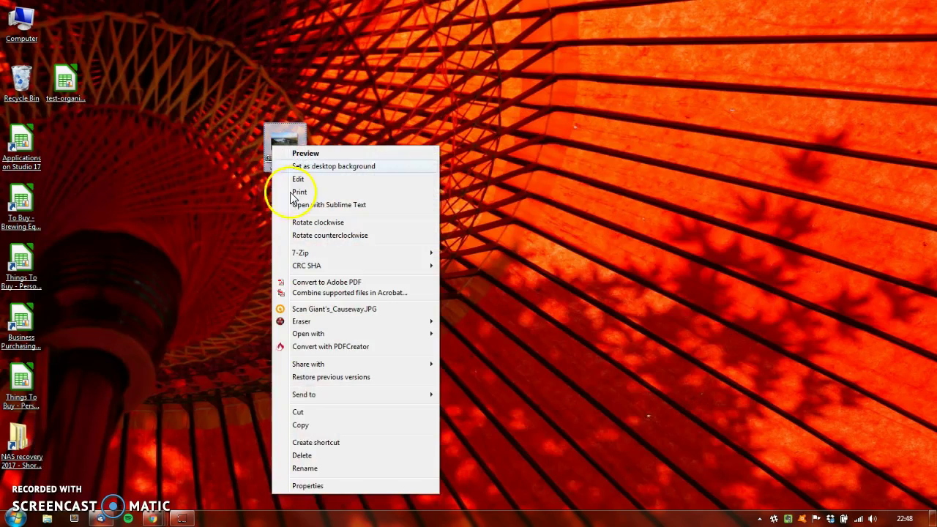
pyautogui.click(323, 487)
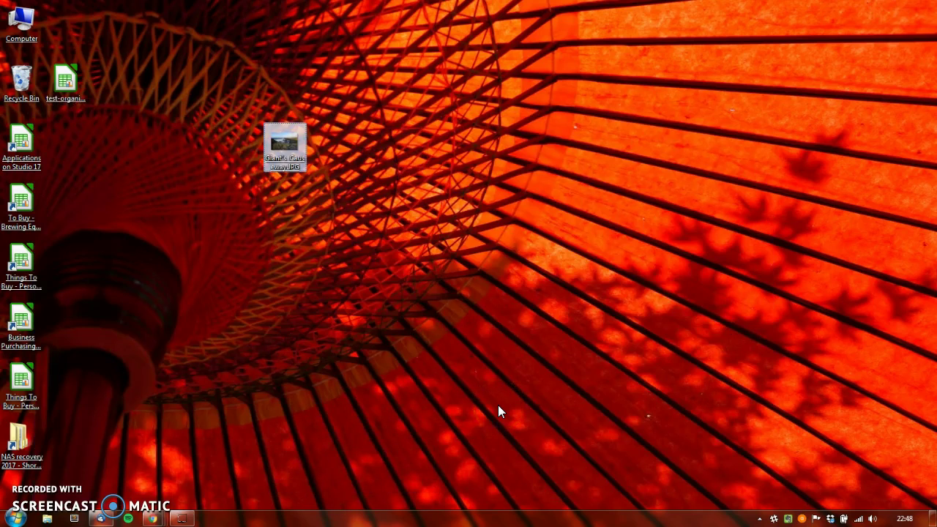
pyautogui.click(260, 465)
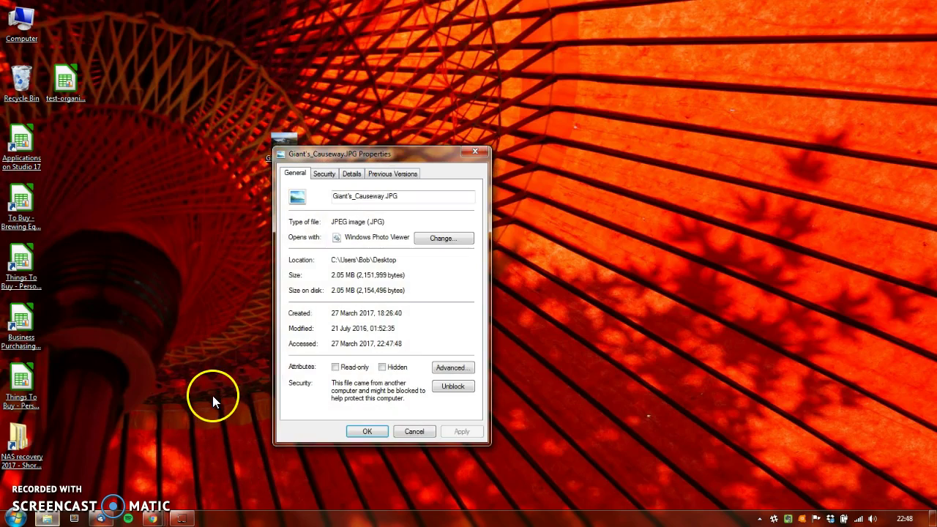
pyautogui.click(325, 173)
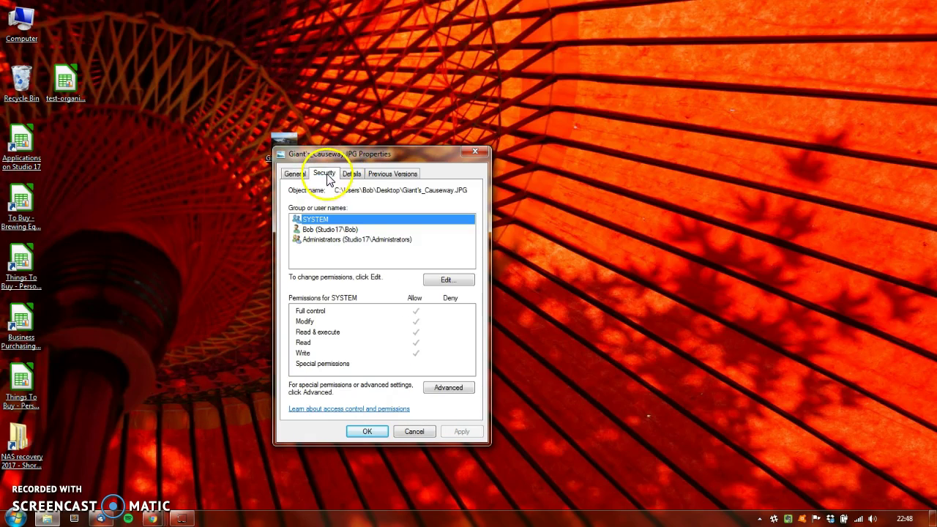
pyautogui.click(351, 176)
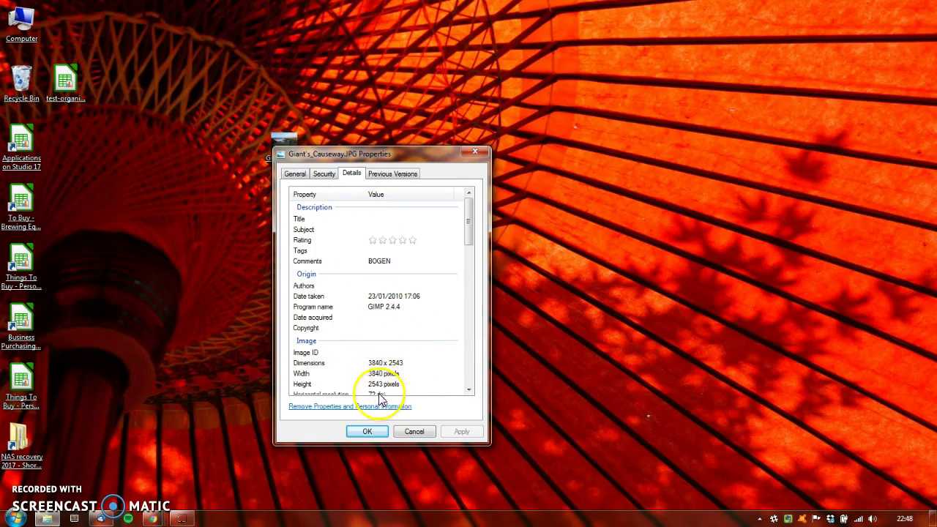
pyautogui.click(414, 432)
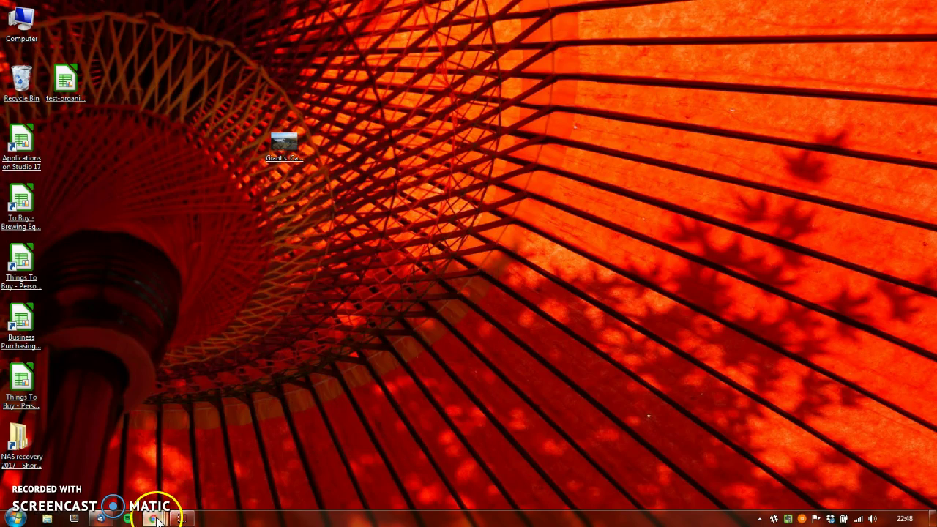
# View the already edited copy's 885 × 516 size in the other editor window, then move it aside.
pyautogui.moveTo(154, 514)
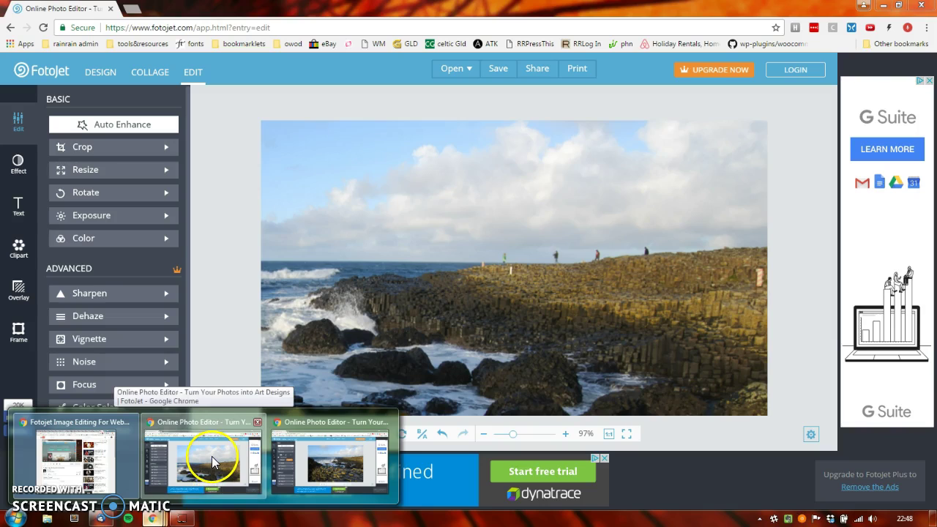
pyautogui.click(211, 457)
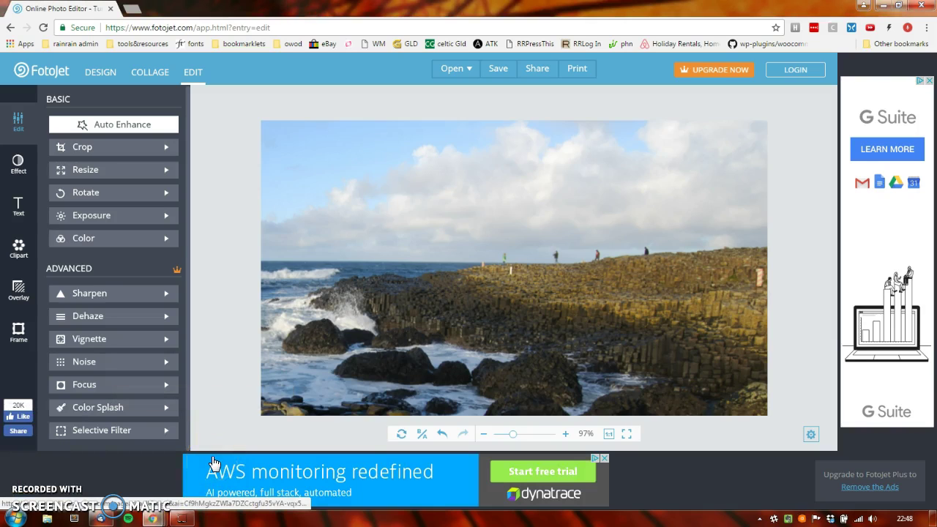
pyautogui.click(111, 173)
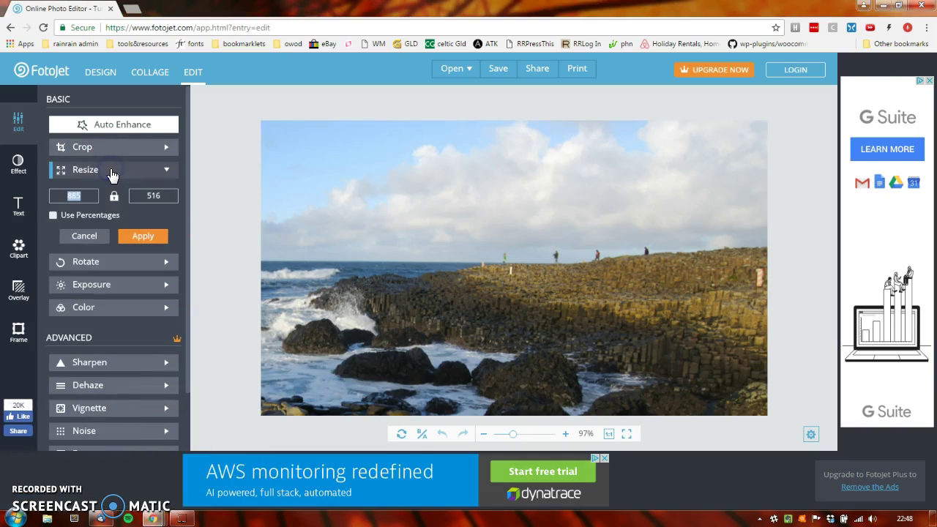
pyautogui.moveTo(117, 11); pyautogui.dragTo(297, 251)
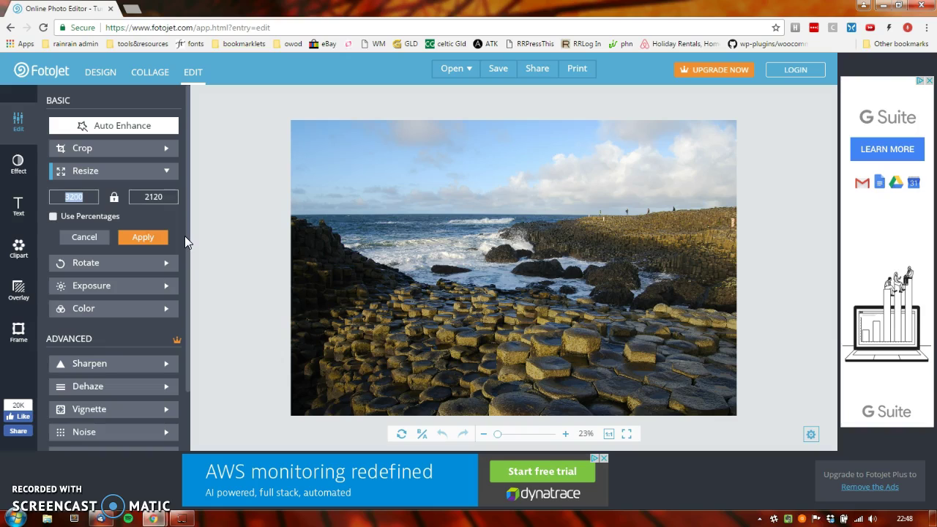
# Apply the original photo's 3200 × 2120 size in the main editor and close the Resize panel.
pyautogui.click(143, 235)
pyautogui.click(168, 172)
pyautogui.click(64, 171)
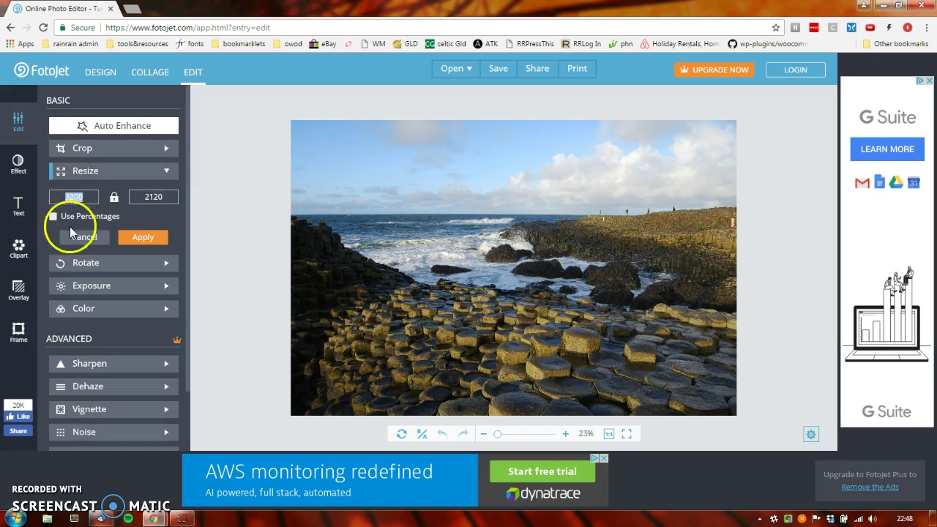
pyautogui.click(113, 170)
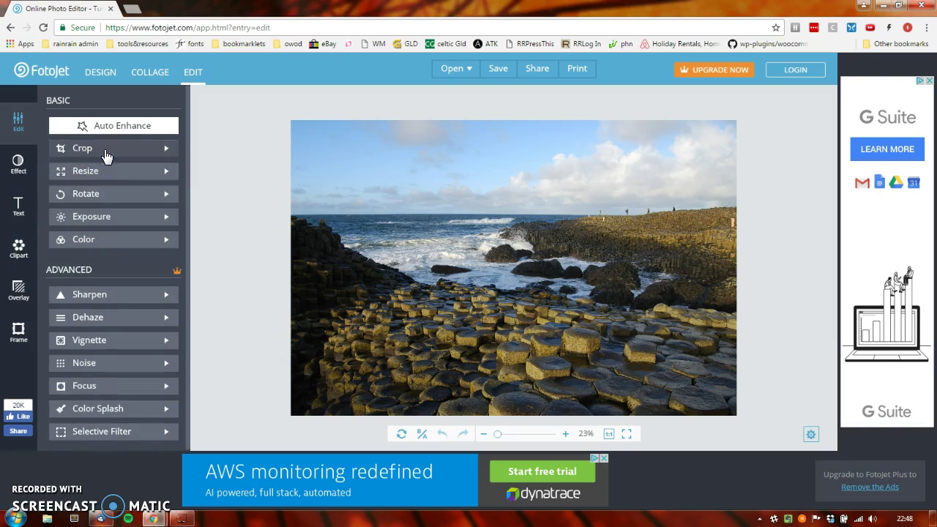
# Crop the photo freeform to 1880 × 1453, keeping the right-hand coastline and sky.
pyautogui.click(107, 150)
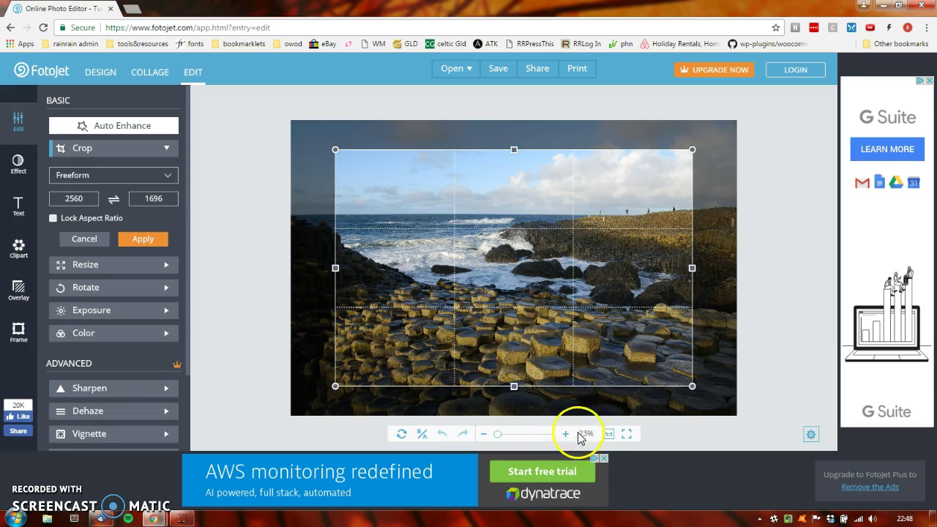
pyautogui.click(497, 437)
pyautogui.moveTo(497, 437)
pyautogui.mouseDown()
pyautogui.moveTo(513, 440)
pyautogui.moveTo(499, 440)
pyautogui.mouseUp()
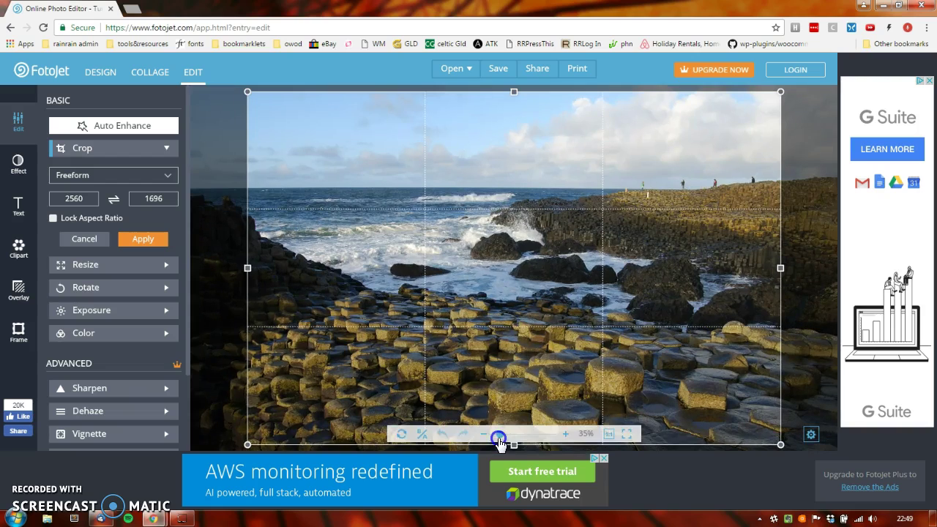
pyautogui.click(606, 434)
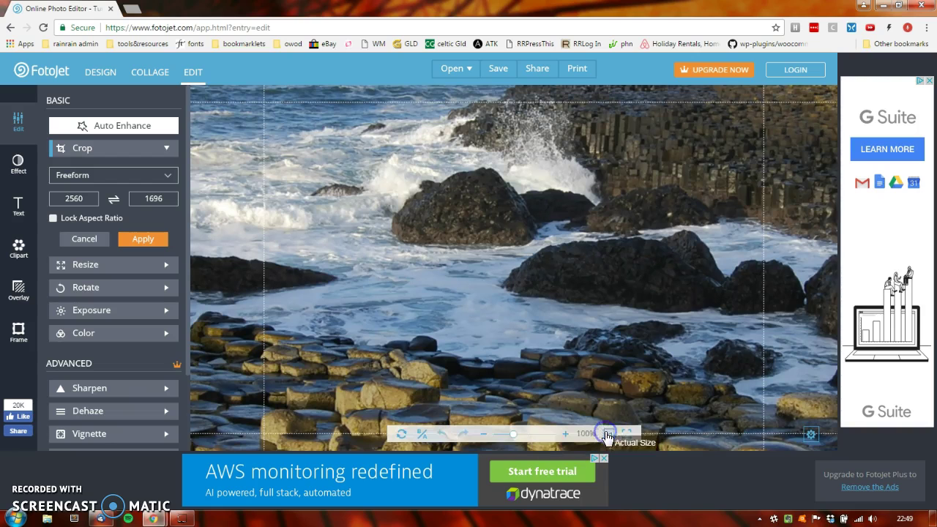
pyautogui.click(583, 435)
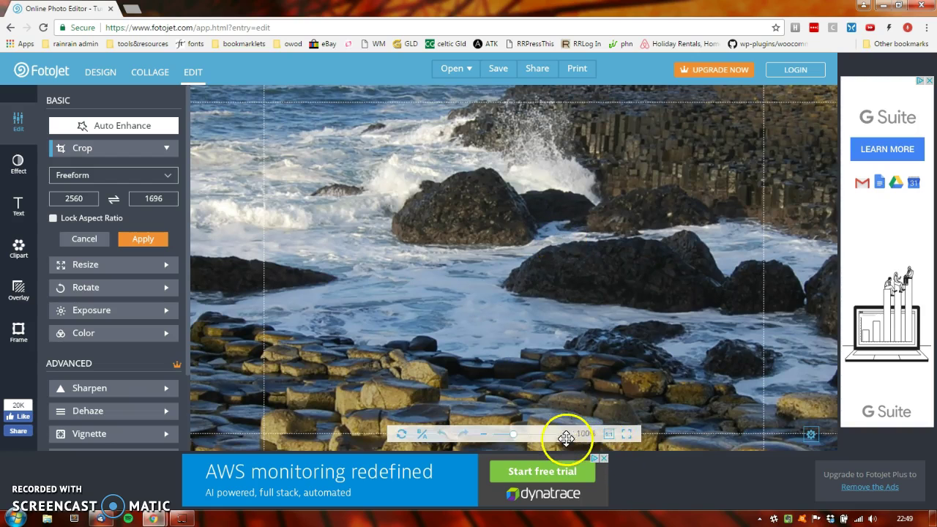
pyautogui.moveTo(510, 437); pyautogui.dragTo(499, 438)
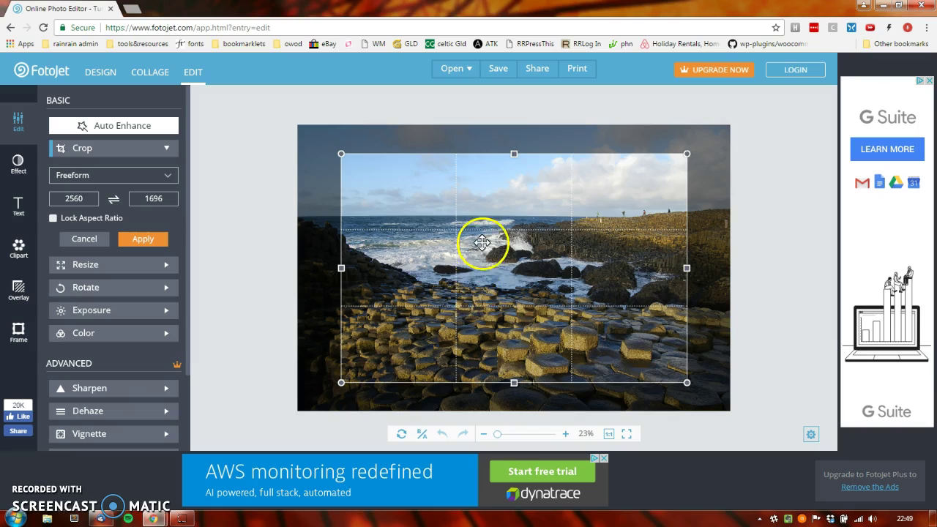
pyautogui.moveTo(440, 235); pyautogui.dragTo(521, 243)
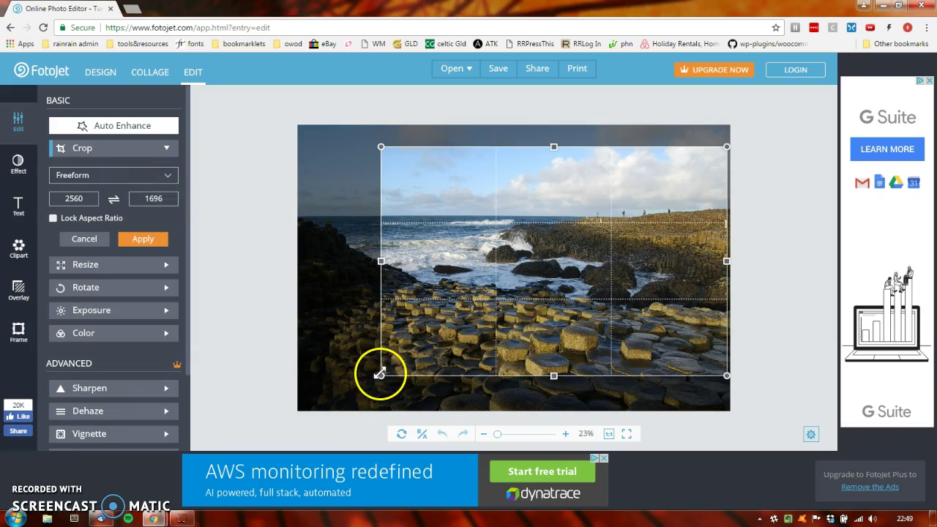
pyautogui.click(391, 326)
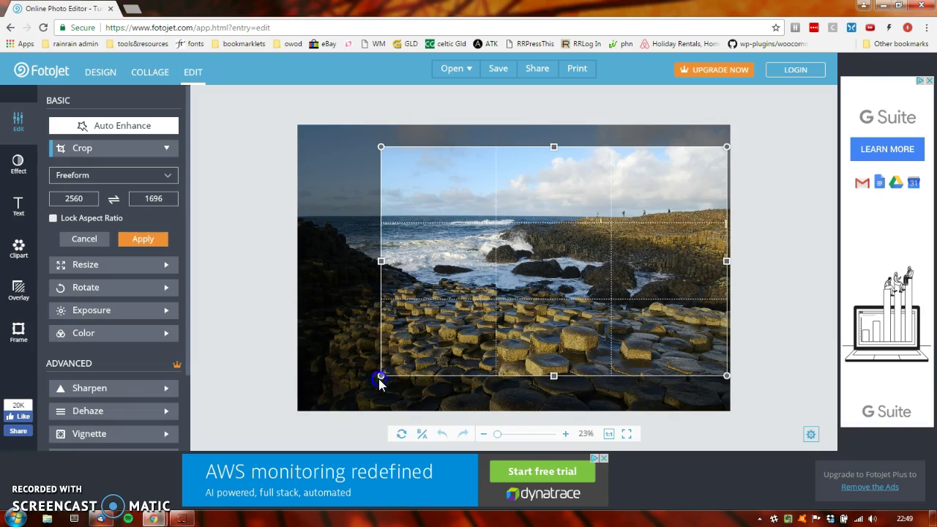
pyautogui.moveTo(381, 376); pyautogui.dragTo(473, 343)
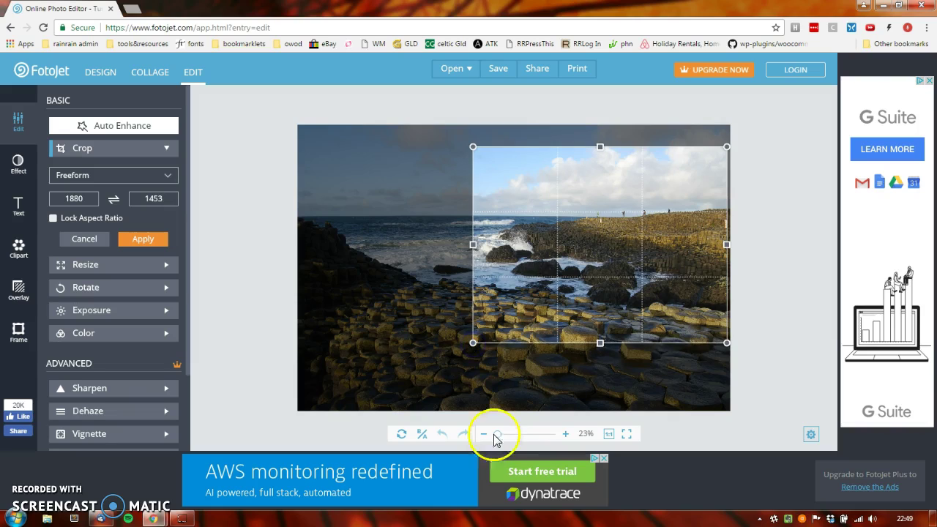
pyautogui.click(144, 247)
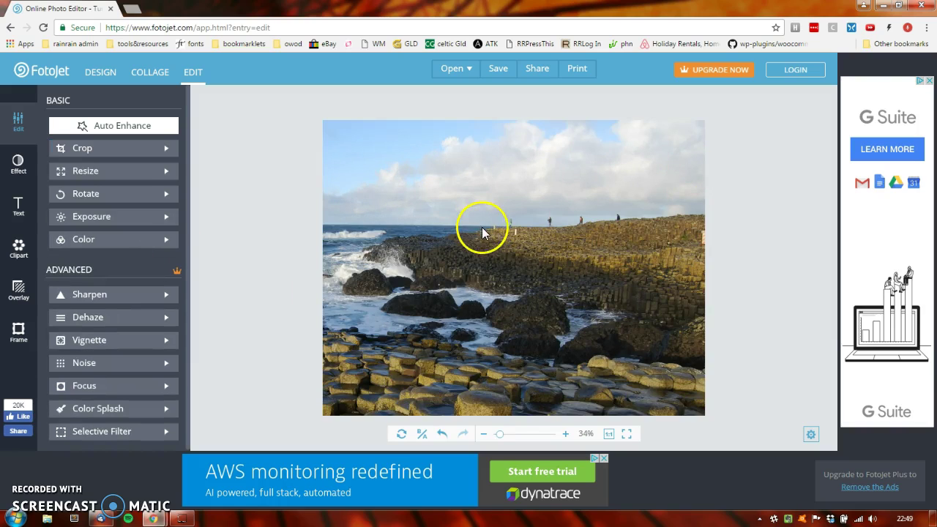
# Change the width from 1880 to 1000 with proportions locked, applying a 1000 × 772 size.
pyautogui.click(89, 175)
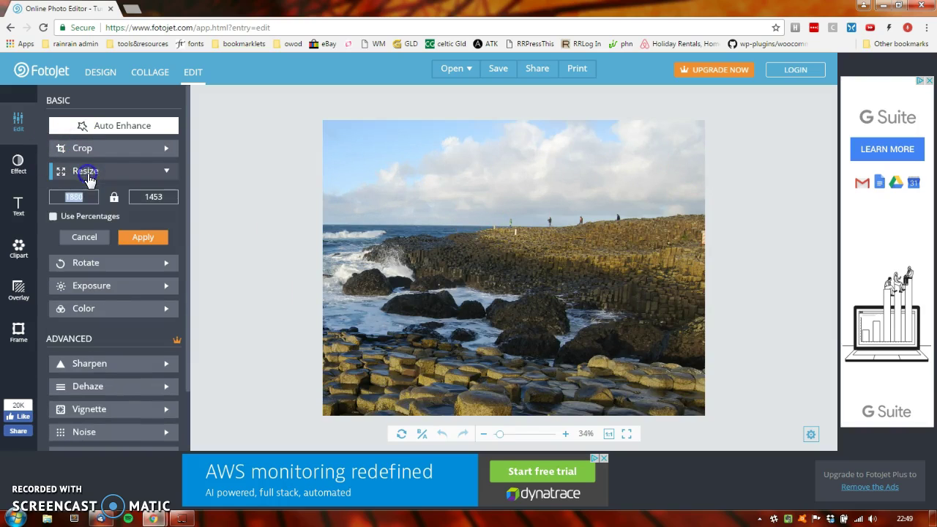
pyautogui.doubleClick(69, 196)
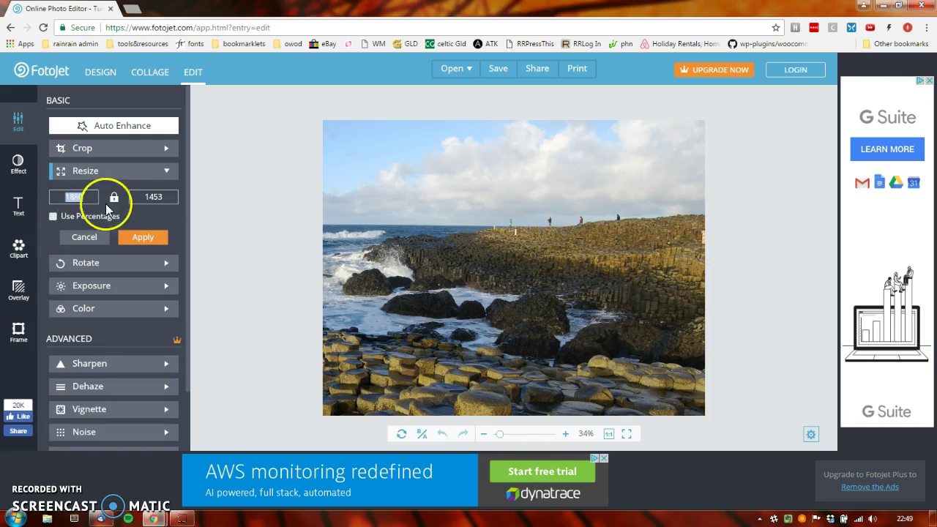
pyautogui.moveTo(105, 202); pyautogui.dragTo(87, 200)
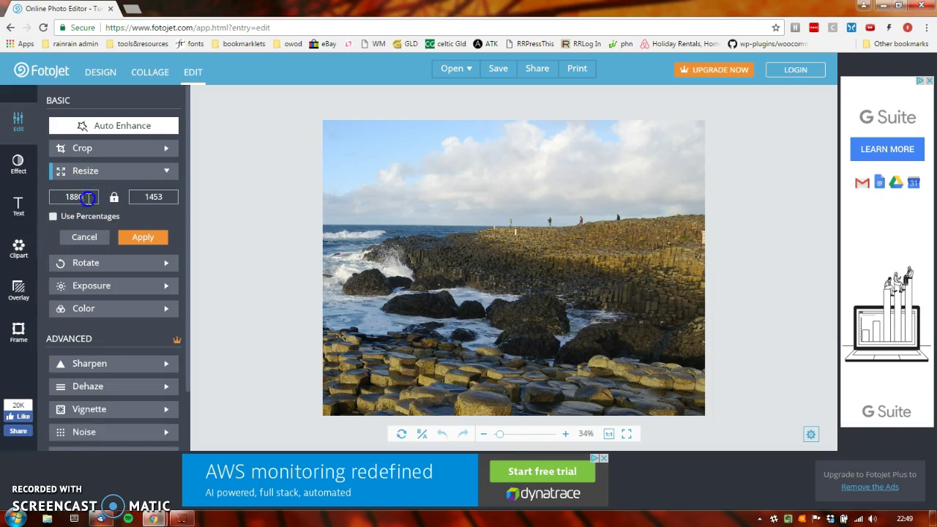
pyautogui.doubleClick(65, 199)
pyautogui.click(140, 217)
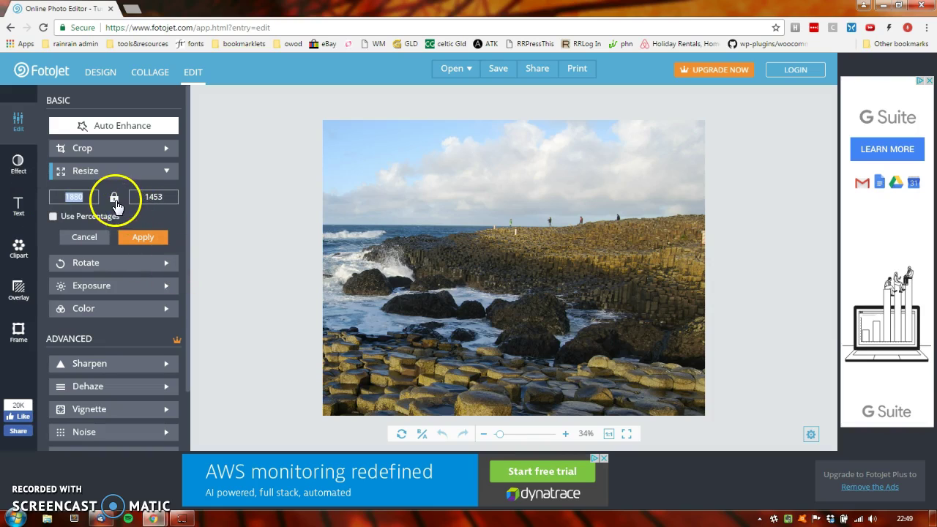
pyautogui.click(161, 203)
pyautogui.write('1000')
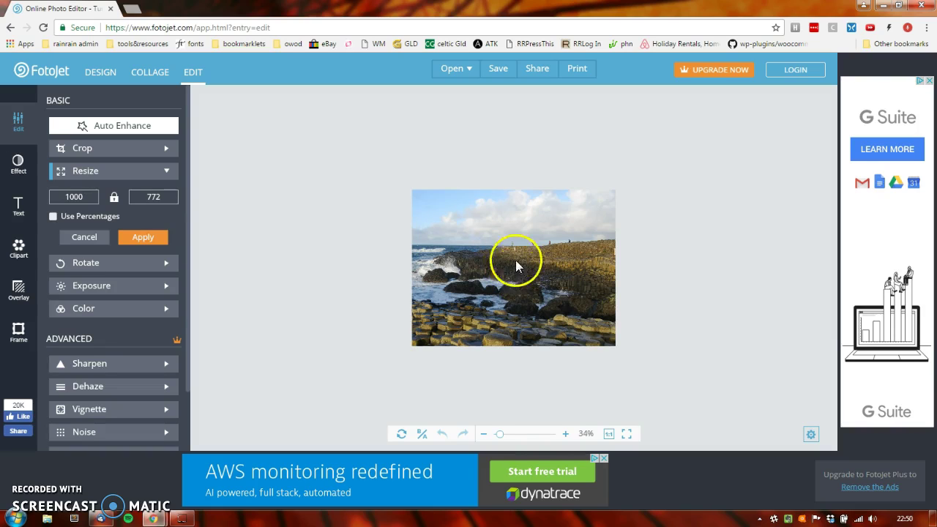
pyautogui.click(144, 238)
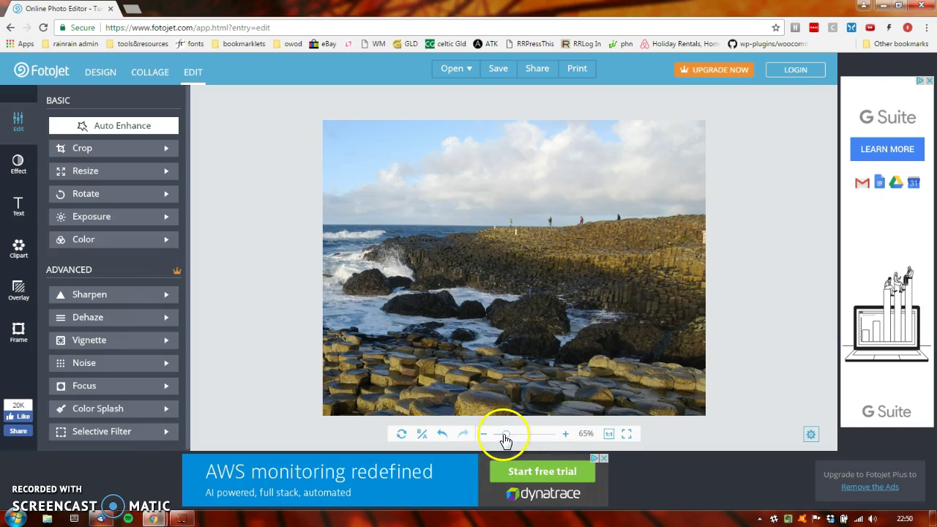
pyautogui.click(566, 434)
pyautogui.click(609, 433)
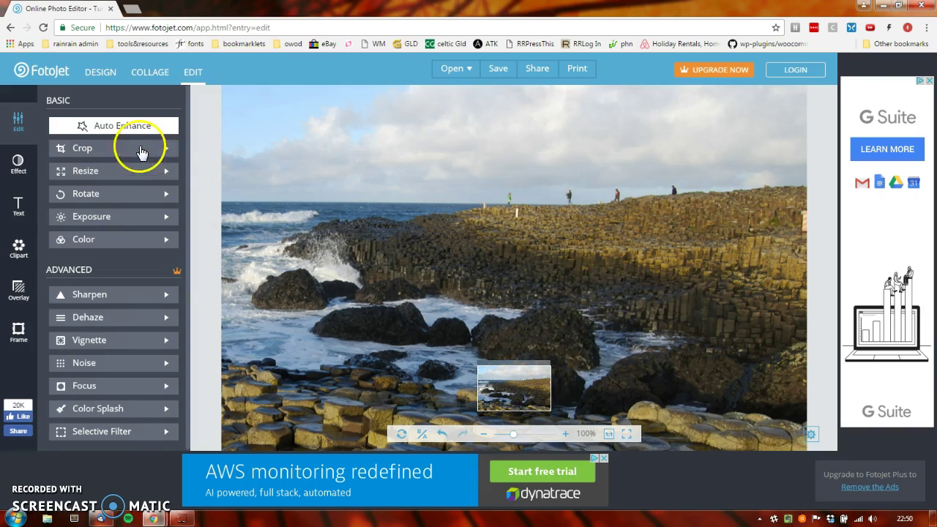
pyautogui.scroll(-1, 121, 435)
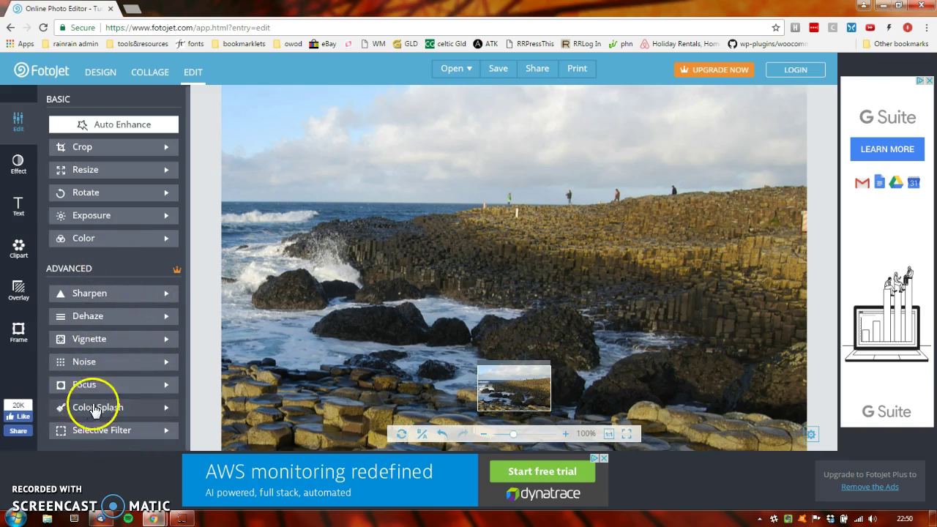
pyautogui.scroll(1, 138, 316)
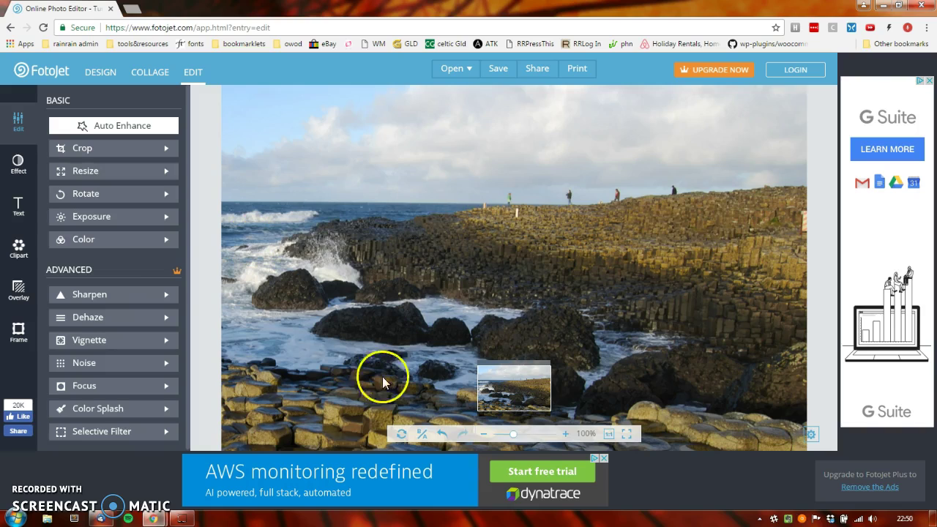
pyautogui.click(166, 219)
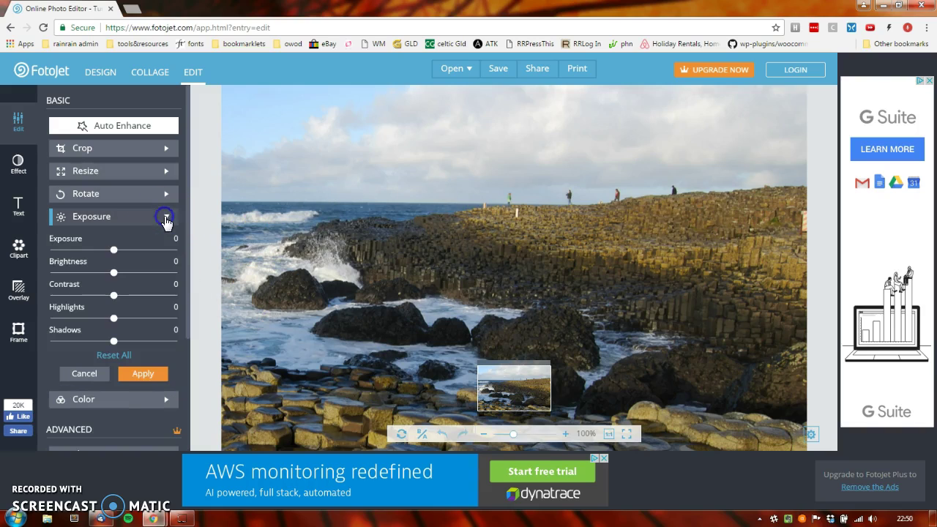
pyautogui.click(167, 218)
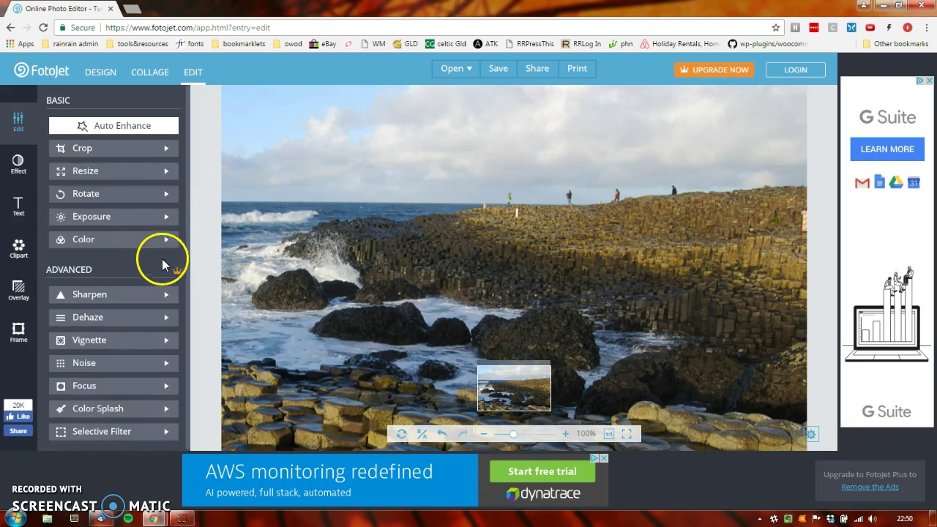
pyautogui.click(171, 242)
pyautogui.click(172, 243)
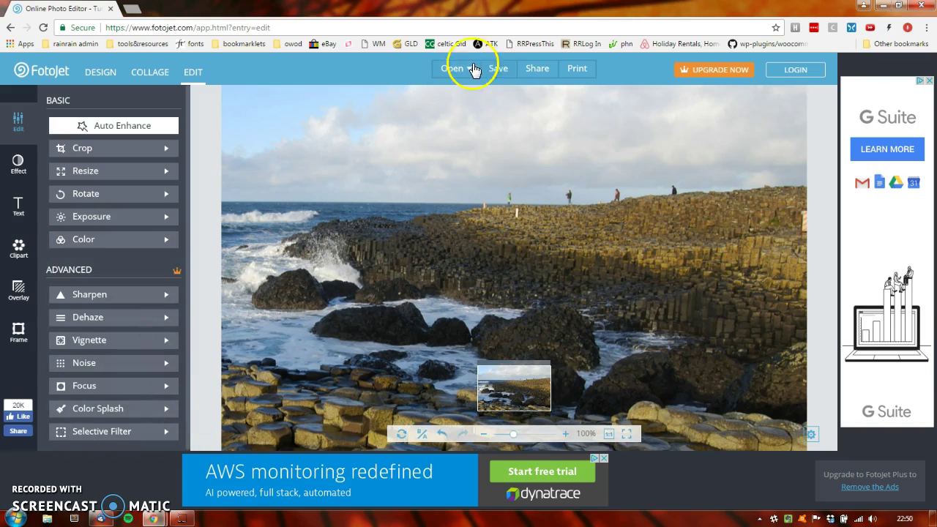
pyautogui.click(497, 71)
pyautogui.click(491, 209)
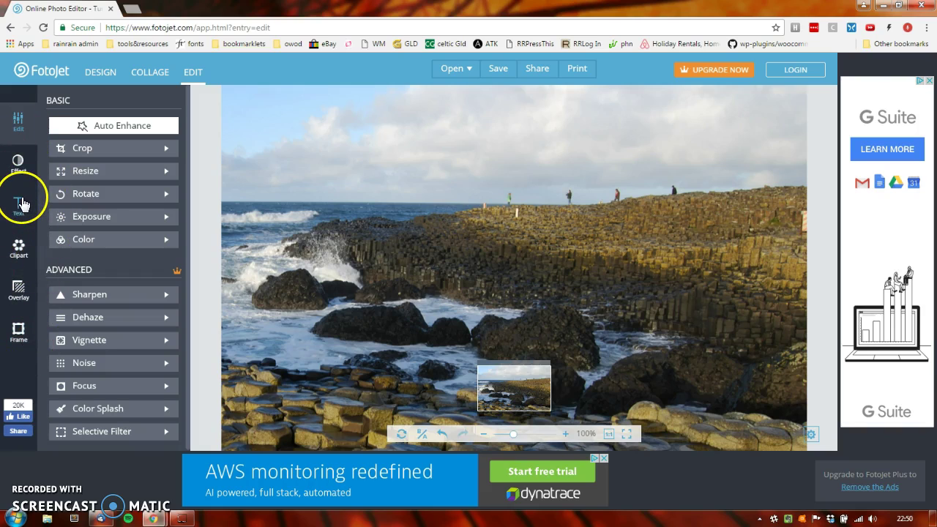
# Bring up the Save options with JPG format and Medium quality, ready to edit the name.
pyautogui.click(502, 69)
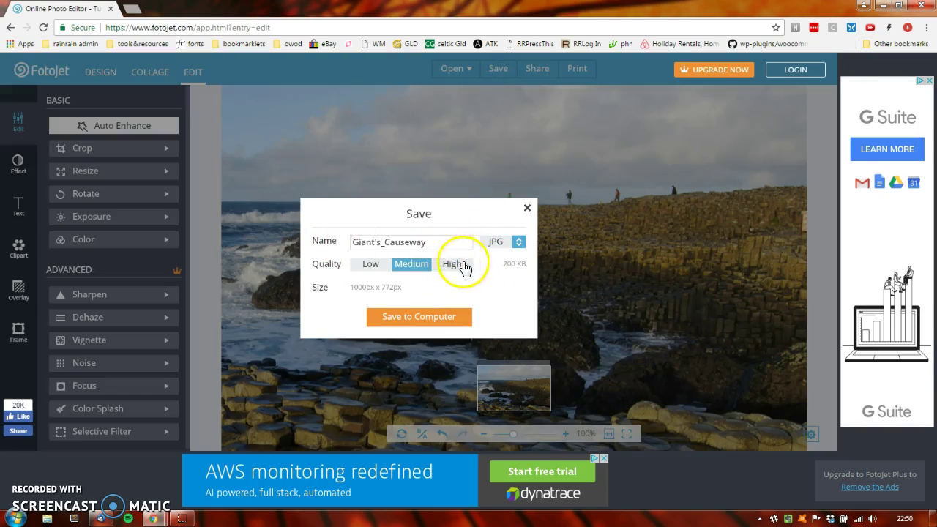
pyautogui.click(518, 242)
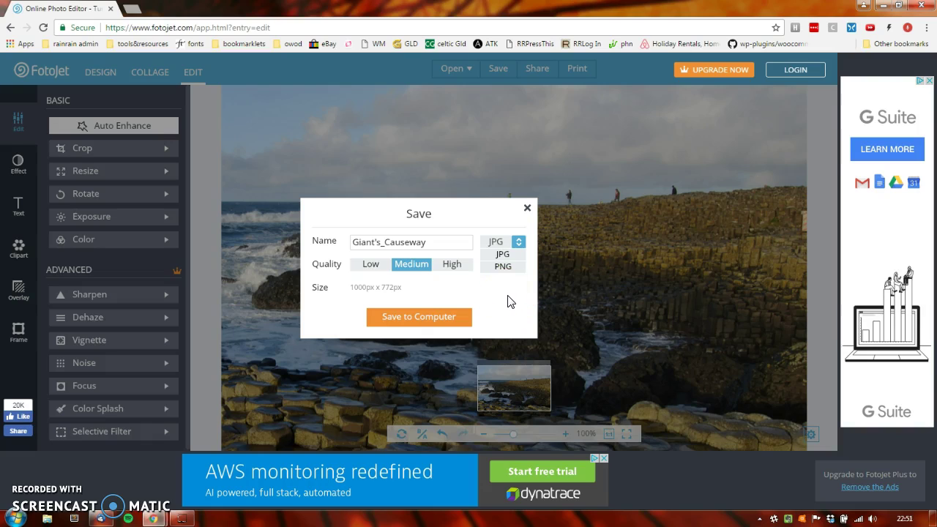
pyautogui.click(510, 283)
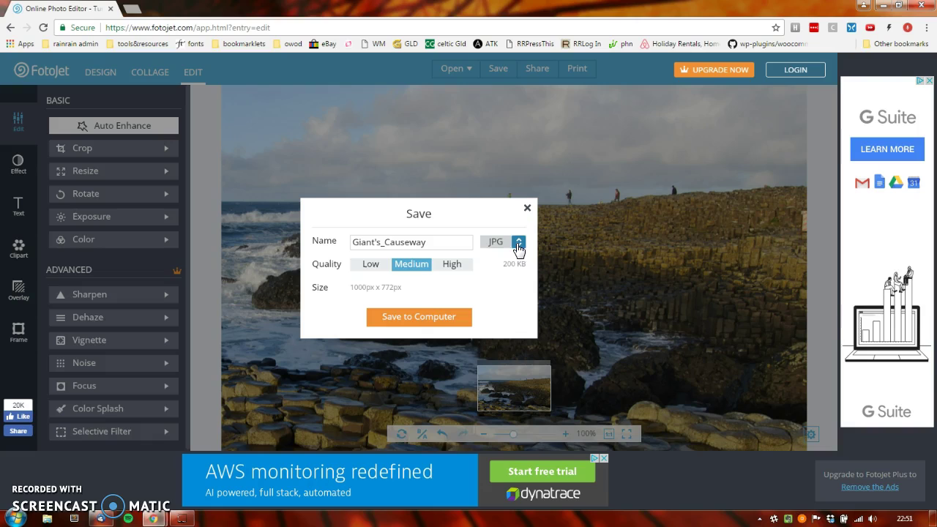
pyautogui.click(435, 242)
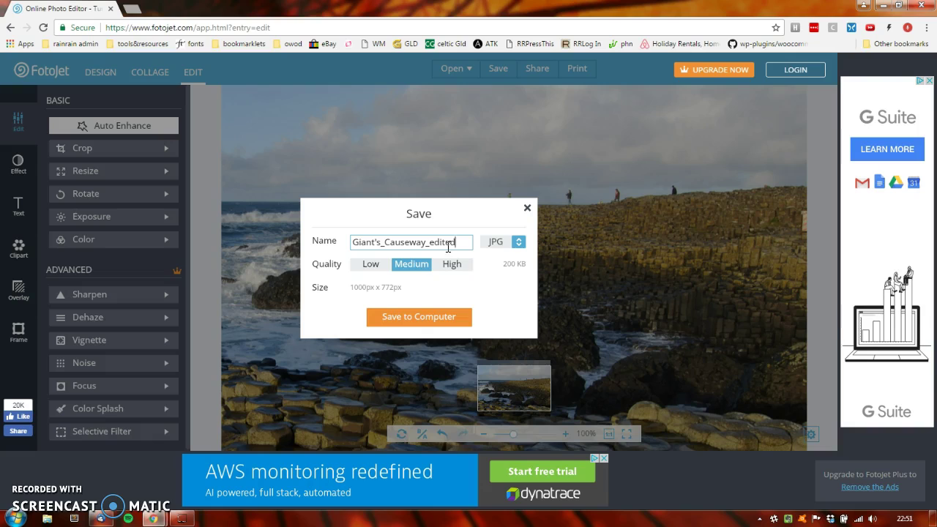
# Set the file name to Giant's_Causeway_edited as a JPG, briefly trying High quality.
pyautogui.click(353, 294)
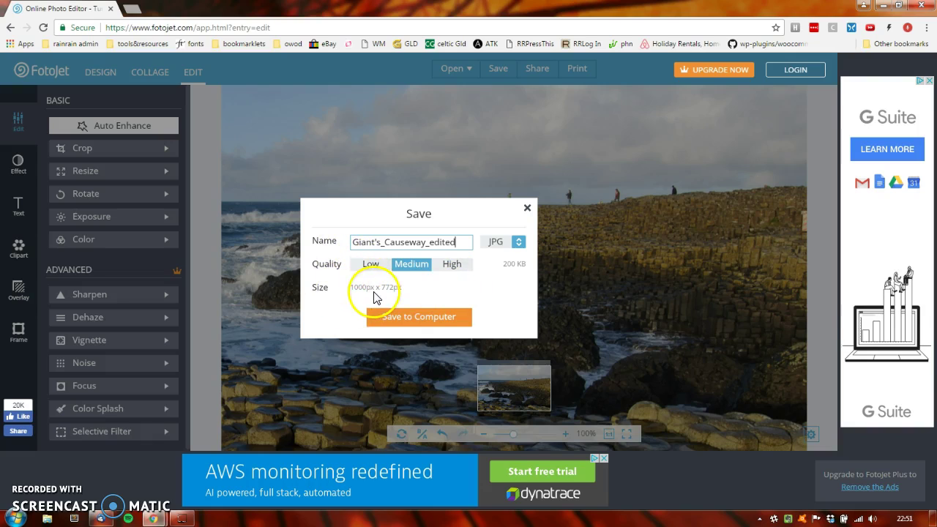
pyautogui.click(514, 265)
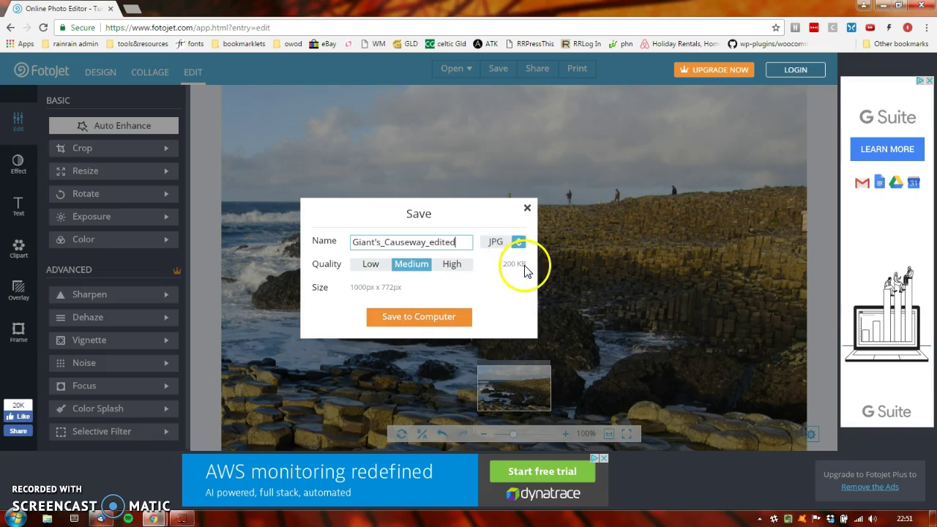
pyautogui.click(460, 265)
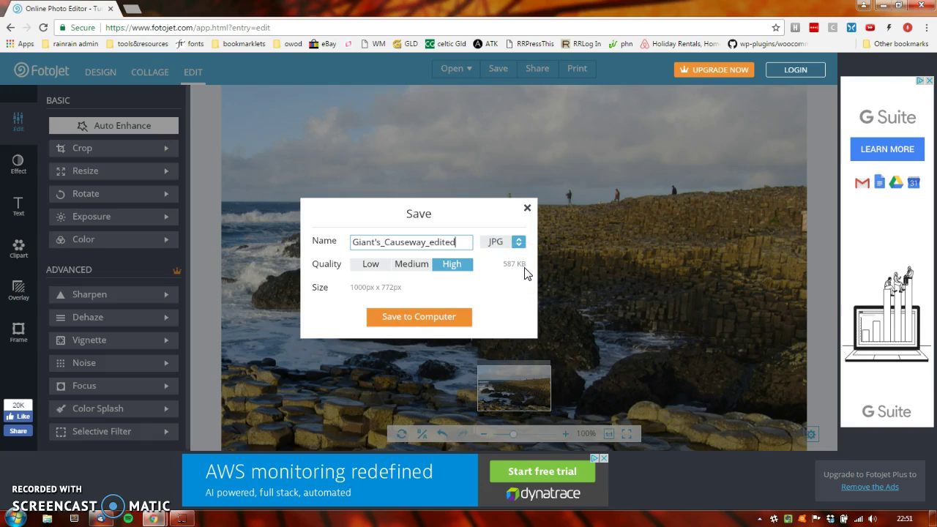
pyautogui.click(410, 207)
pyautogui.click(456, 325)
pyautogui.click(504, 254)
pyautogui.click(465, 242)
# Switch the save quality to Medium, bringing the estimate to 200 KB at 1000 × 772.
pyautogui.click(337, 267)
pyautogui.click(416, 269)
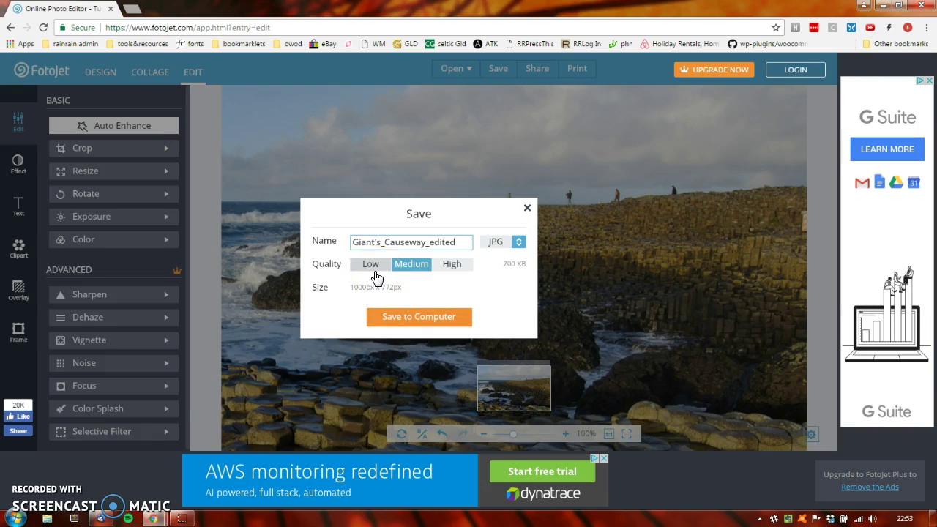
# Save the edited photo to the Desktop as Giant's_Causeway_edited.jpg and dismiss the Completed message.
pyautogui.click(598, 266)
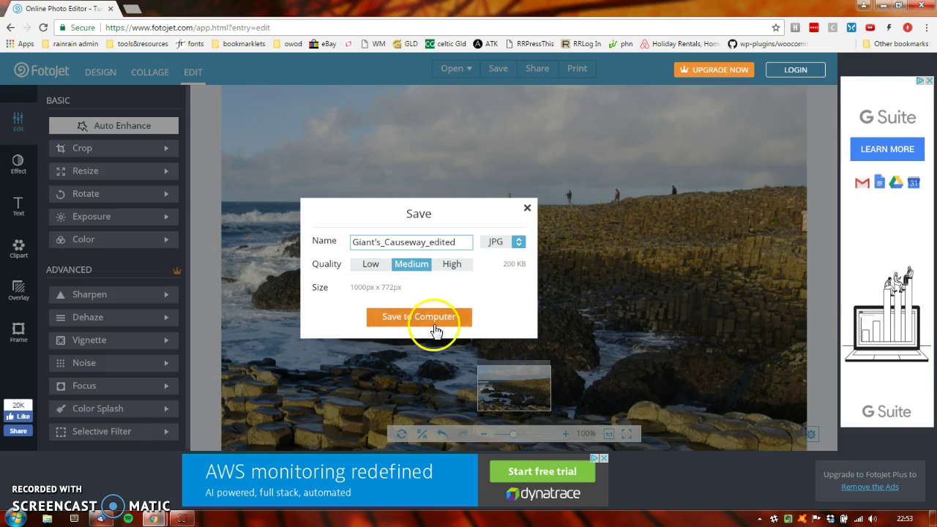
pyautogui.click(409, 319)
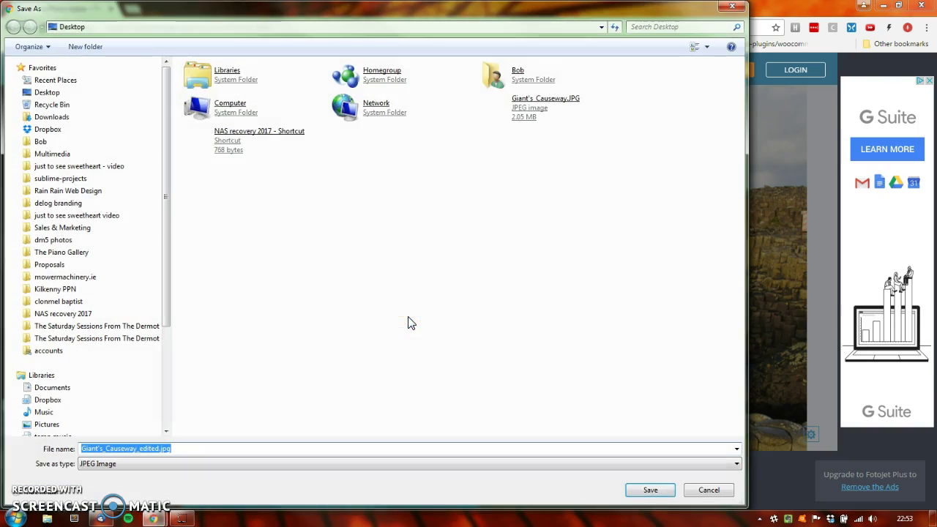
pyautogui.click(664, 488)
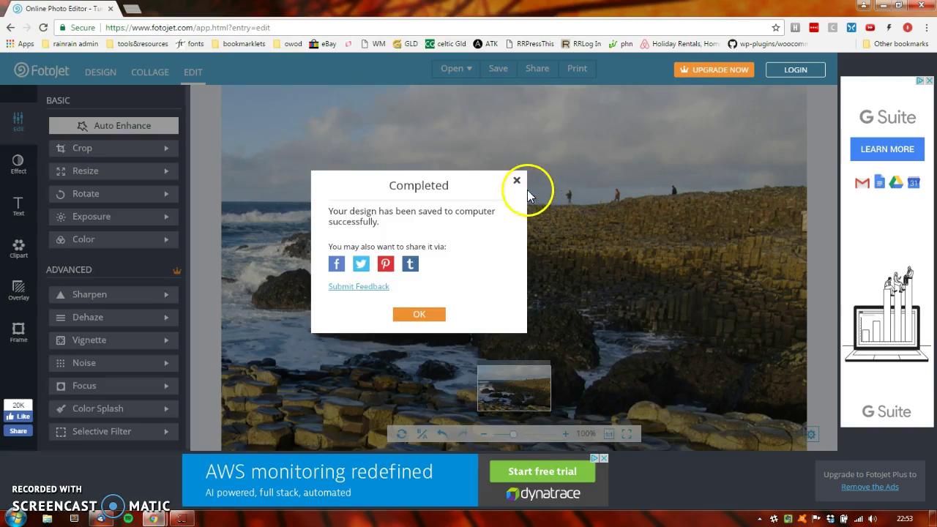
pyautogui.click(517, 181)
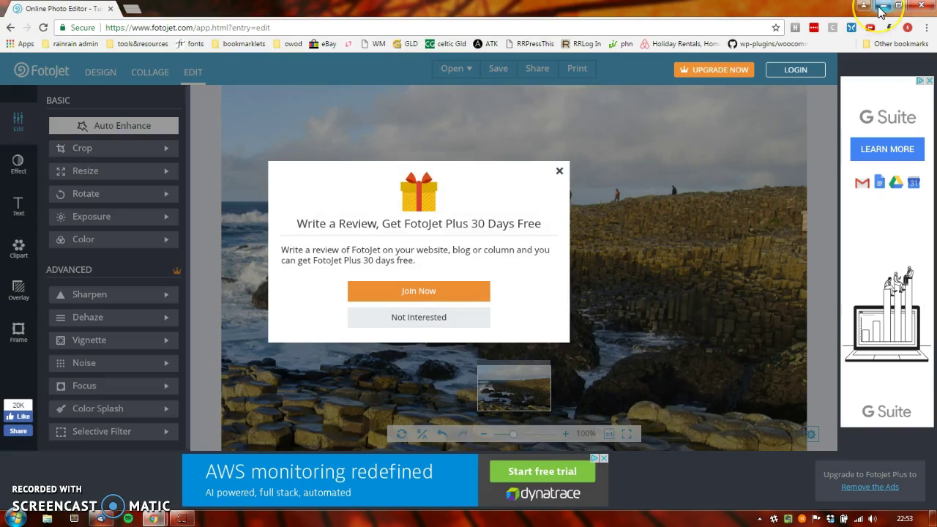
# Minimise the browser and move the new Giant's_Causeway_edited.jpg icon beside the original photo.
pyautogui.click(882, 6)
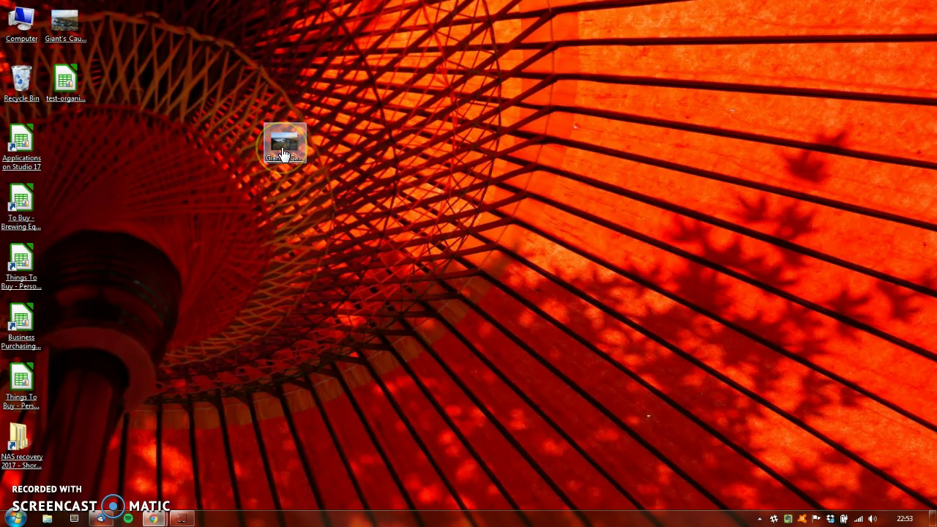
pyautogui.click(274, 116)
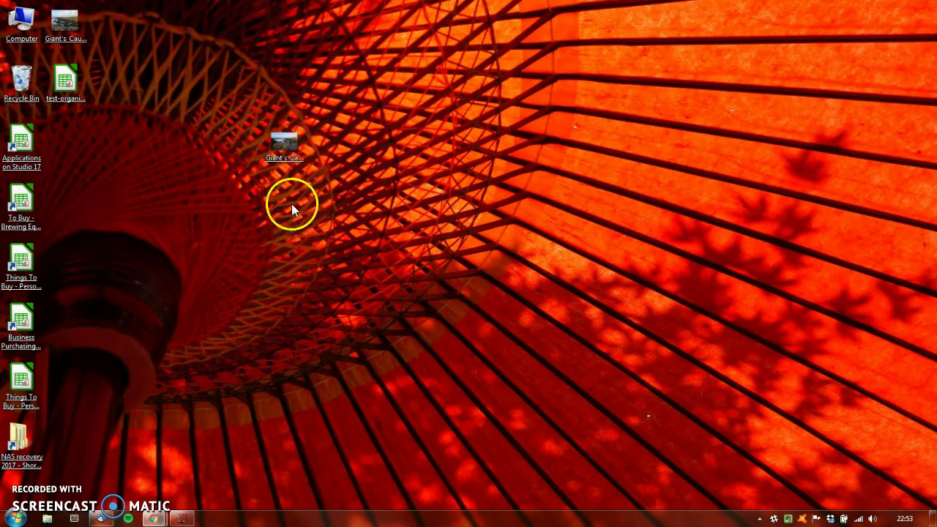
pyautogui.moveTo(64, 20); pyautogui.dragTo(513, 67)
pyautogui.moveTo(412, 155); pyautogui.dragTo(369, 137)
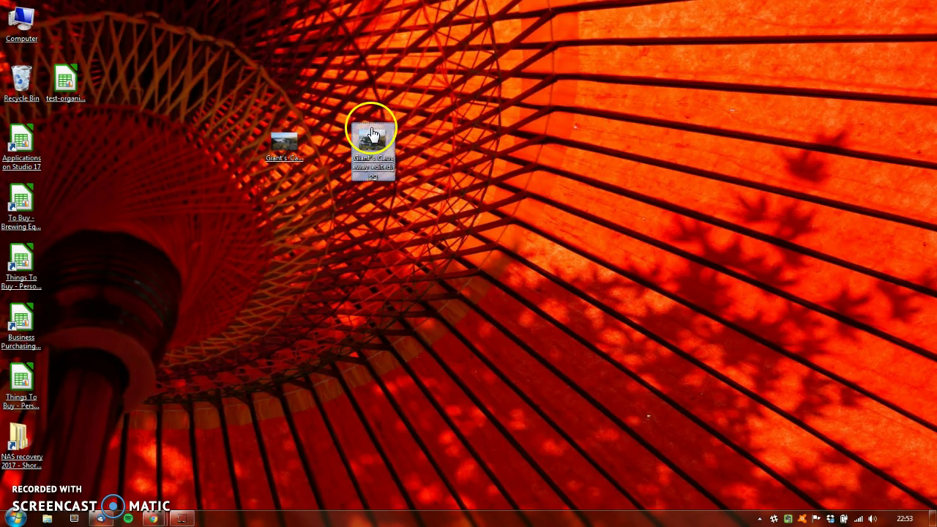
# Preview the original Giant's Causeway.JPG in Windows Photo Viewer.
pyautogui.click(279, 145)
pyautogui.rightClick(280, 146)
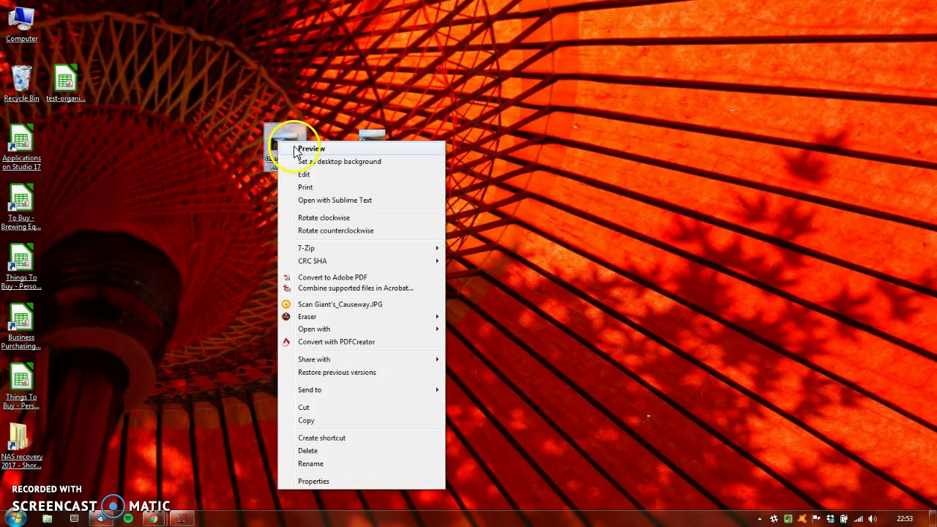
pyautogui.click(307, 149)
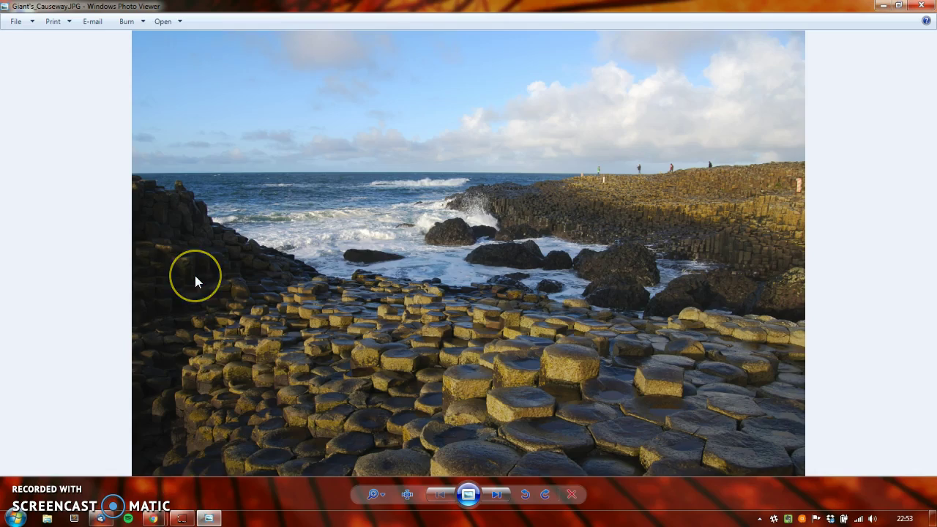
# Flip back and forth between the original and edited photos, ending on the edited one.
pyautogui.press('Right')
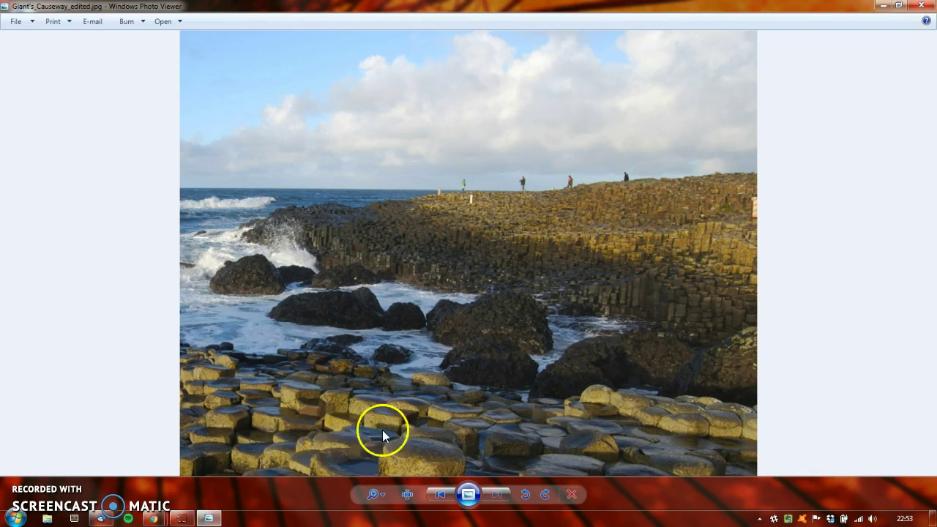
pyautogui.press('Left')
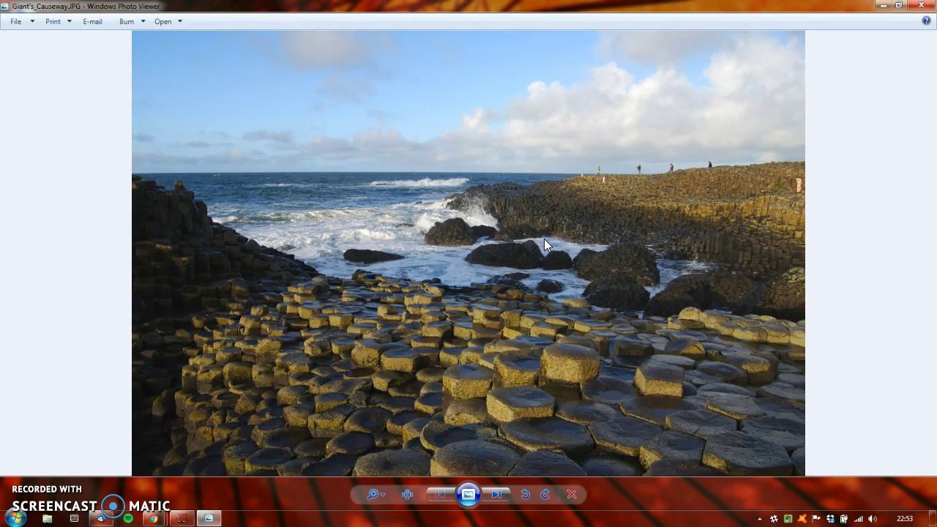
pyautogui.press('Right')
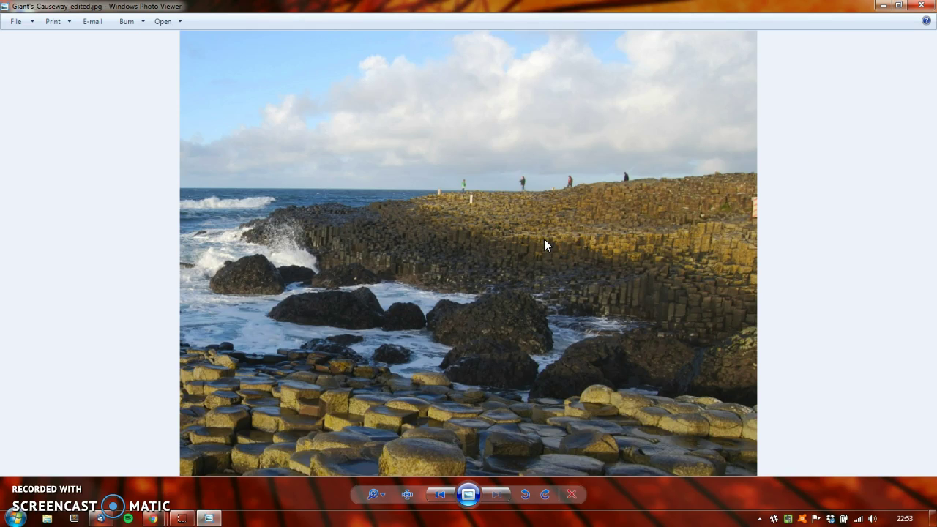
pyautogui.press('Left')
pyautogui.press('Right')
pyautogui.click(515, 146)
pyautogui.press('Left')
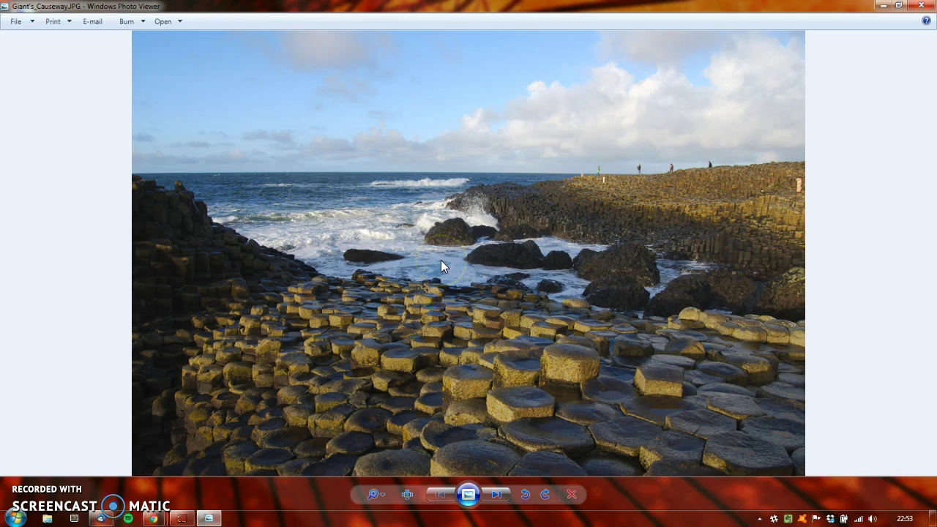
pyautogui.click(555, 135)
pyautogui.press('Right')
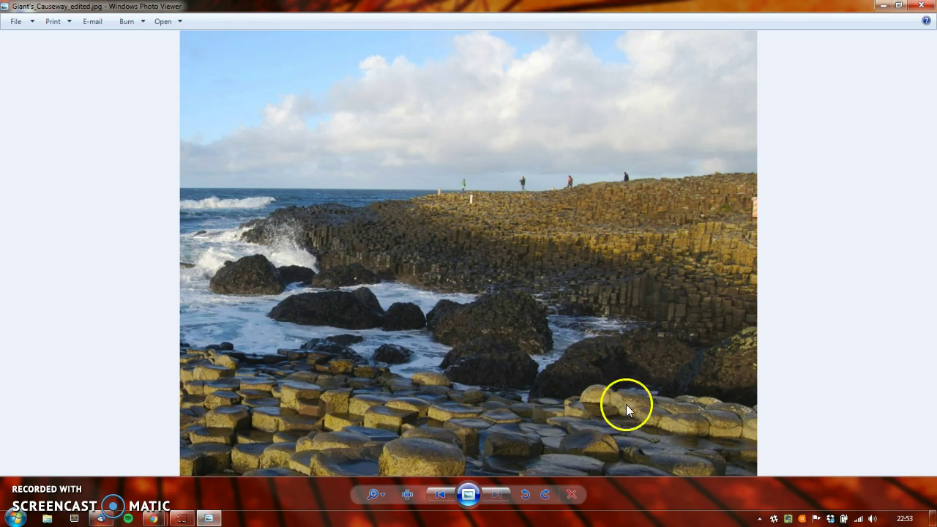
# Zoom into the edited photo, pan to the foreground rocks, zoom out, and close the viewer.
pyautogui.click(378, 498)
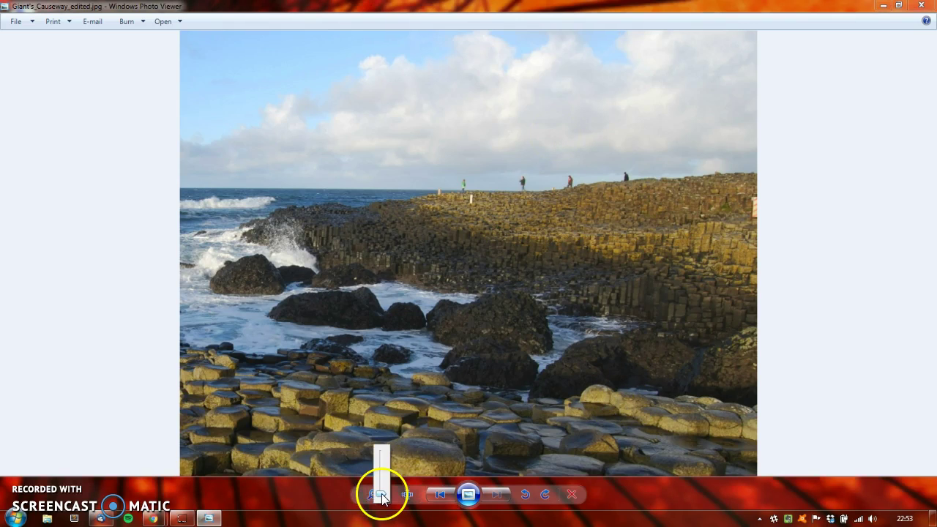
pyautogui.scroll(5, 381, 487)
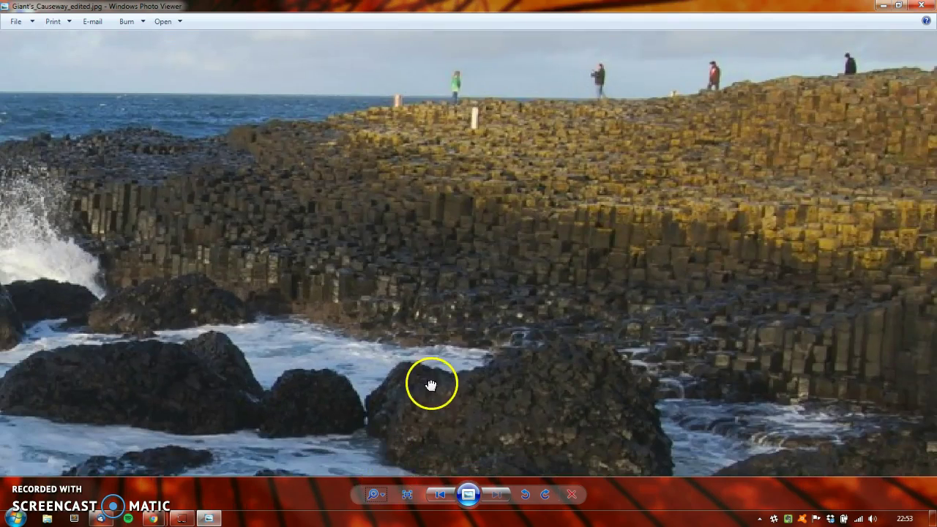
pyautogui.moveTo(431, 385); pyautogui.dragTo(487, 254)
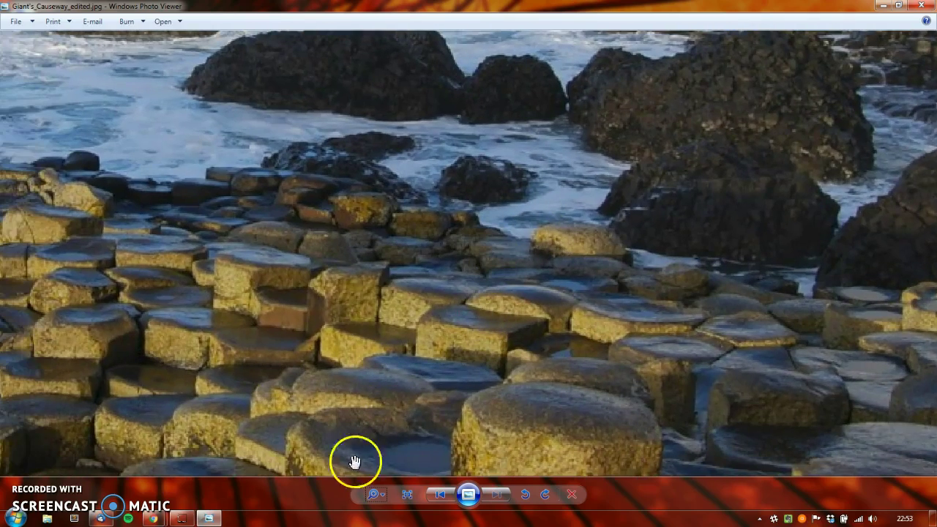
pyautogui.click(379, 495)
pyautogui.scroll(-1, 384, 496)
pyautogui.scroll(-4, 382, 496)
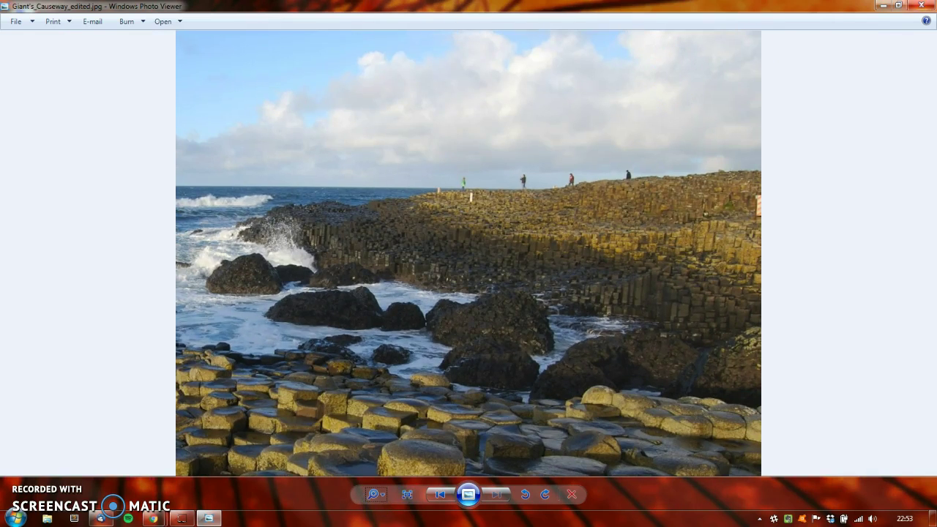
pyautogui.click(922, 5)
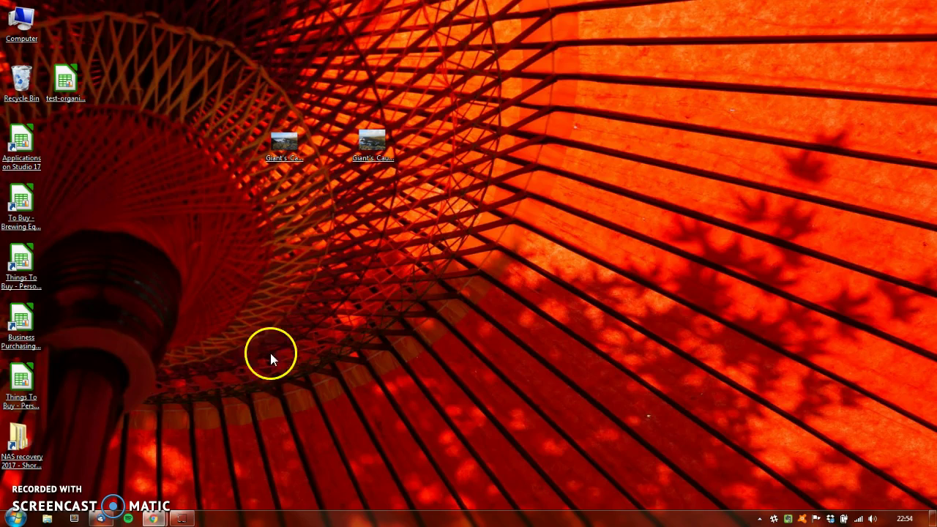
# Bring the FotoJet Online Photo Editor back from the taskbar and close the write-a-review popup.
pyautogui.moveTo(156, 515)
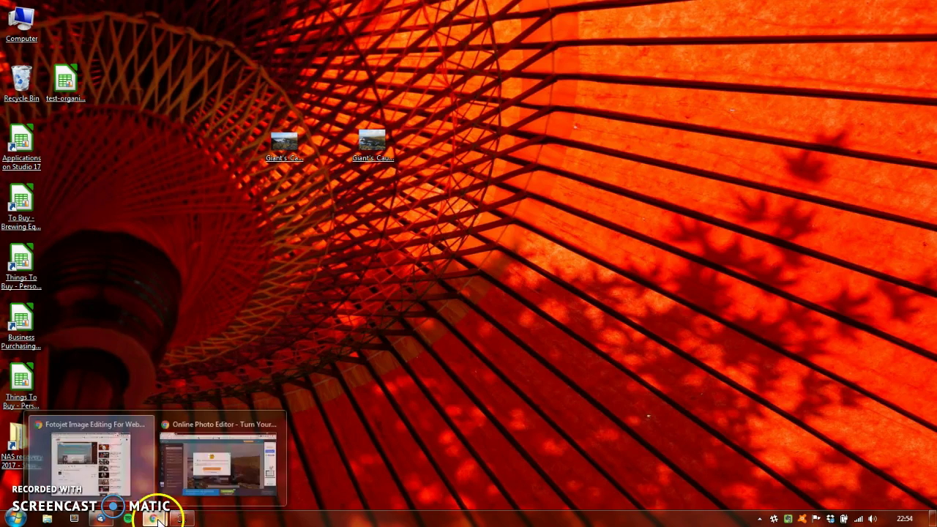
pyautogui.click(209, 464)
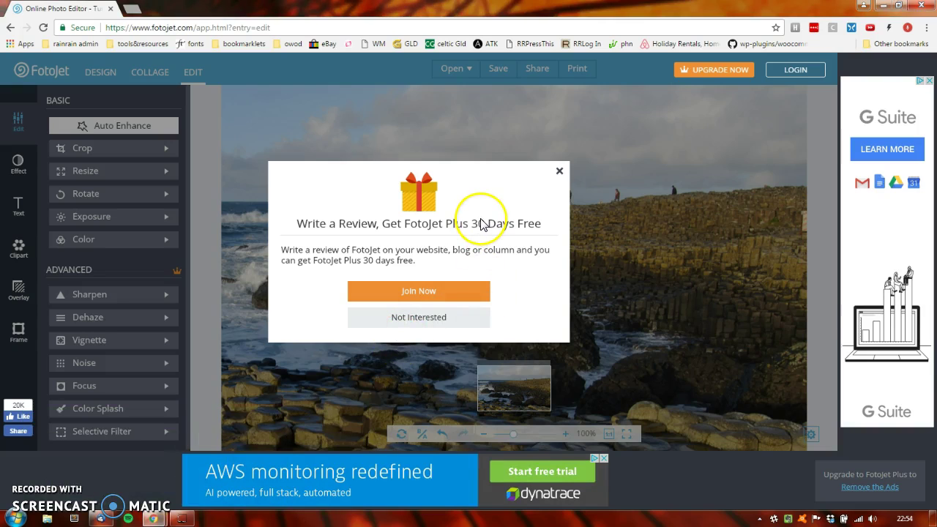
pyautogui.click(559, 171)
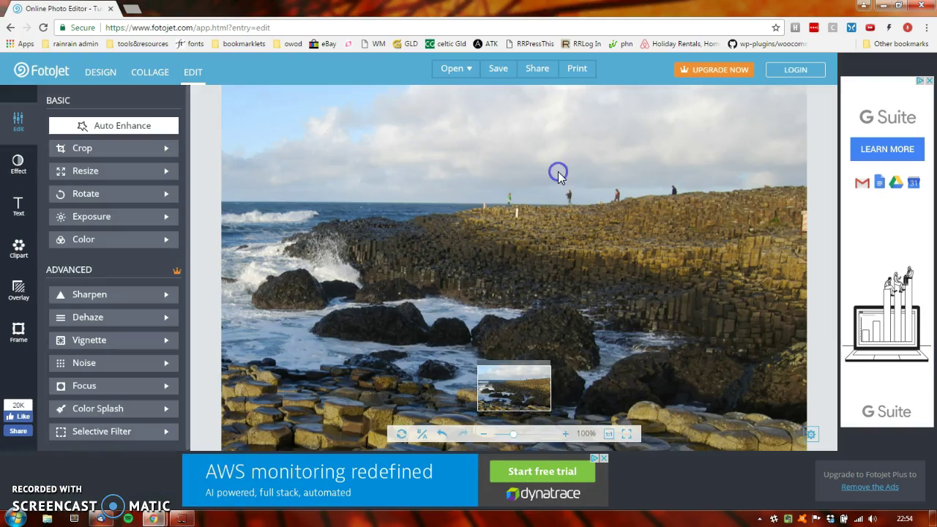